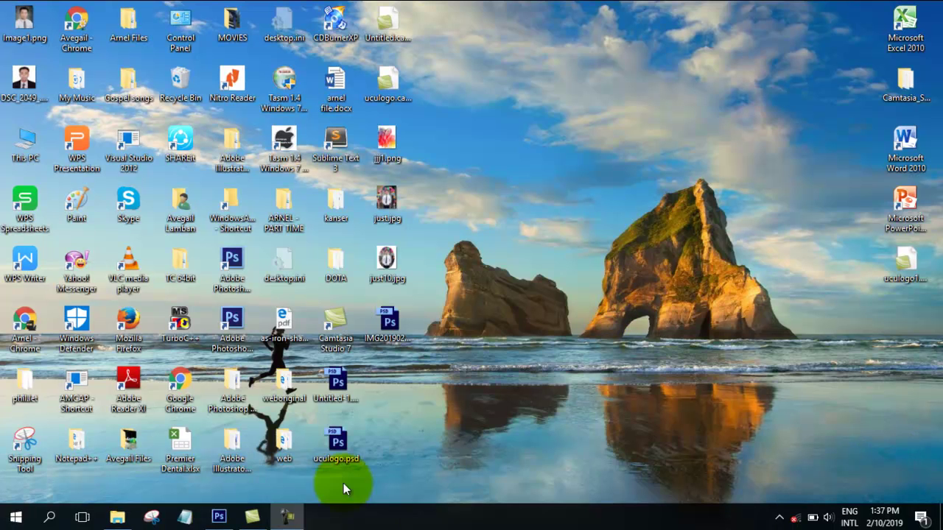
Open me.png as a second document beside the Nature_Landscape lighthouse image
{"action": "left_click", "coordinate": [226, 519]}
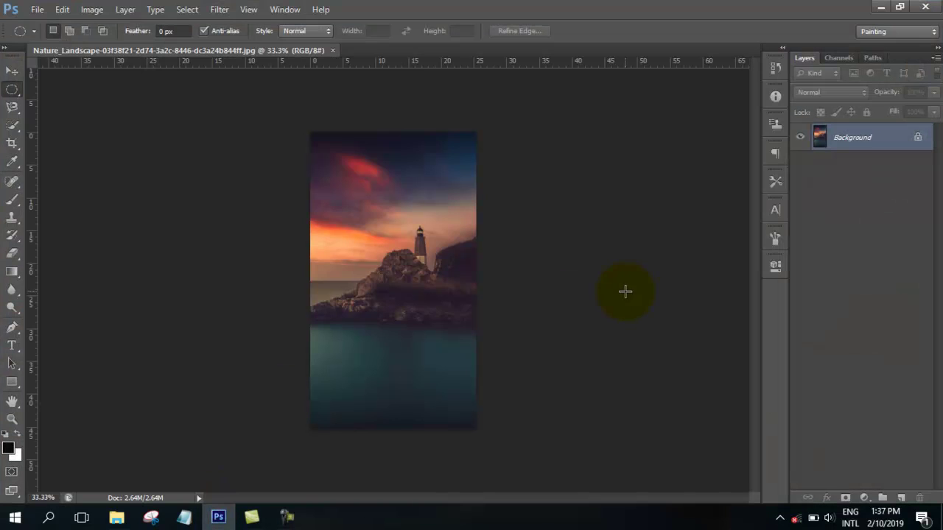
{"action": "left_click", "coordinate": [36, 9]}
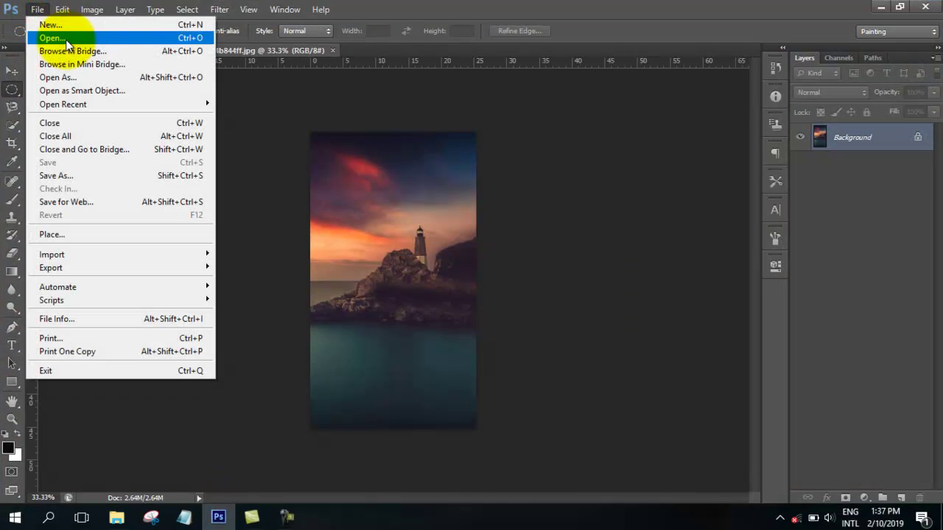
{"action": "left_click", "coordinate": [44, 35]}
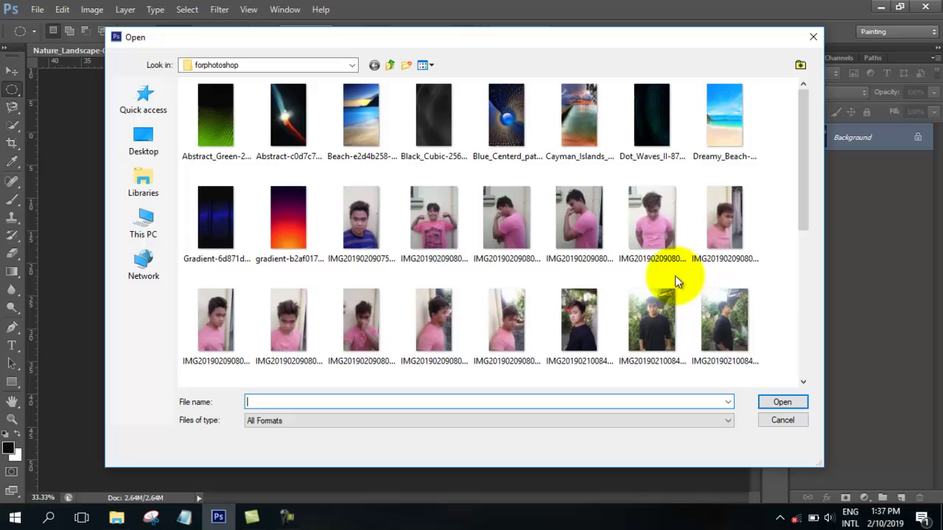
{"action": "scroll", "coordinate": [675, 275], "scroll_direction": "down", "scroll_amount": 5}
{"action": "left_click", "coordinate": [658, 126]}
{"action": "left_click", "coordinate": [780, 401]}
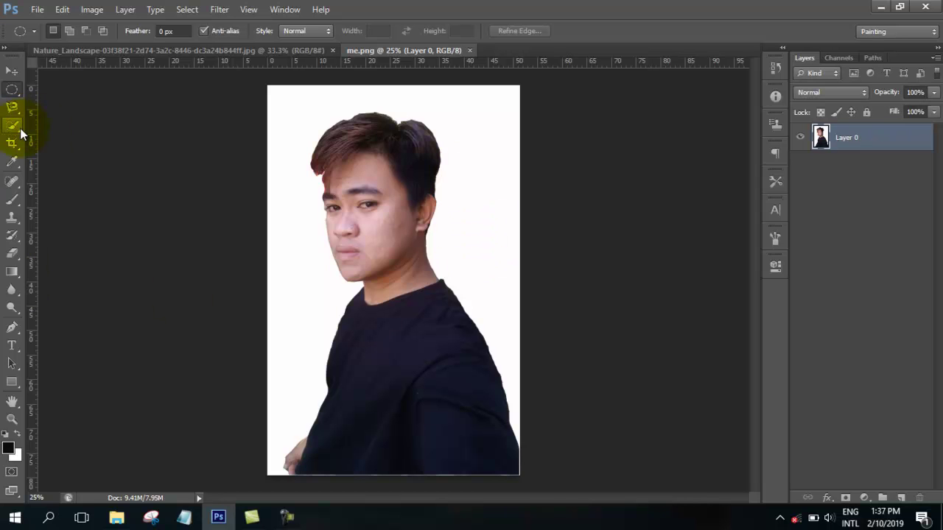
Quick-select the man's head and body and copy him to a new layer
{"action": "left_click", "coordinate": [20, 128]}
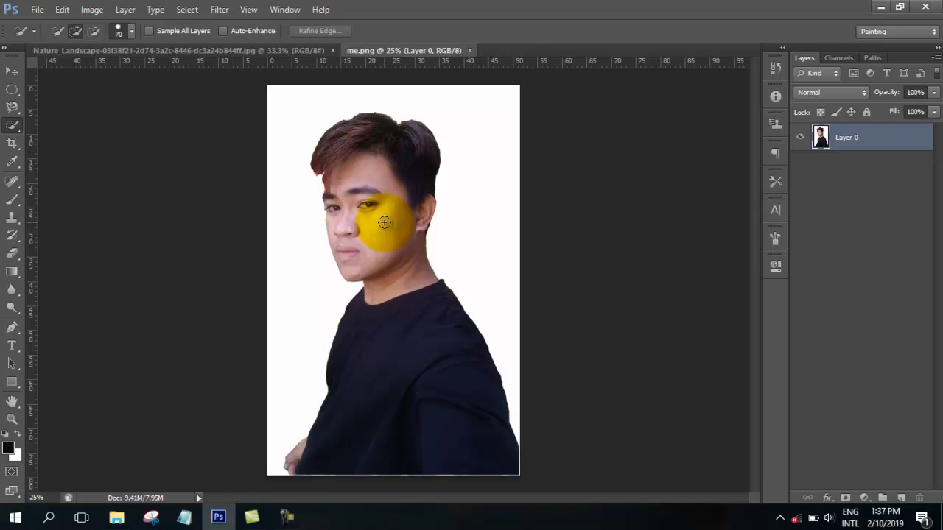
{"action": "left_click_drag", "start_coordinate": [378, 221], "coordinate": [378, 273]}
{"action": "left_click_drag", "start_coordinate": [402, 421], "coordinate": [406, 445]}
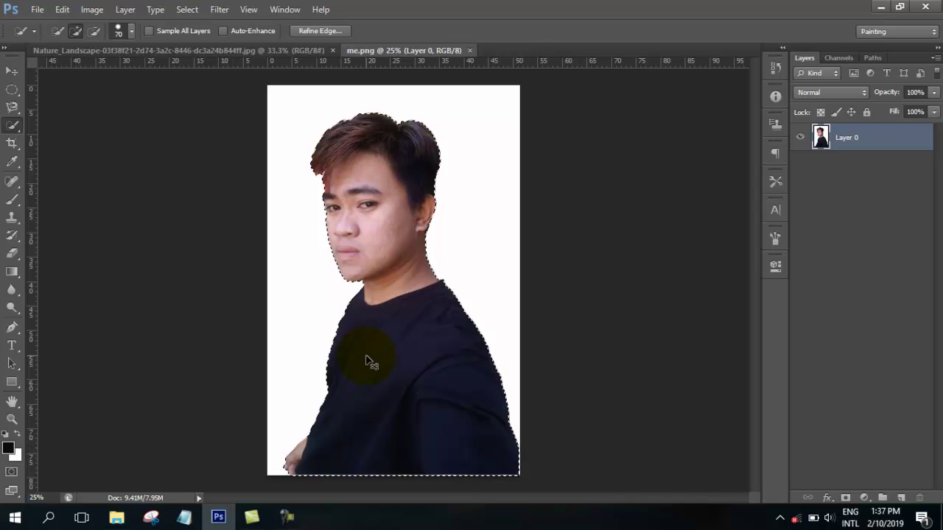
{"action": "key", "text": "ctrl+j"}
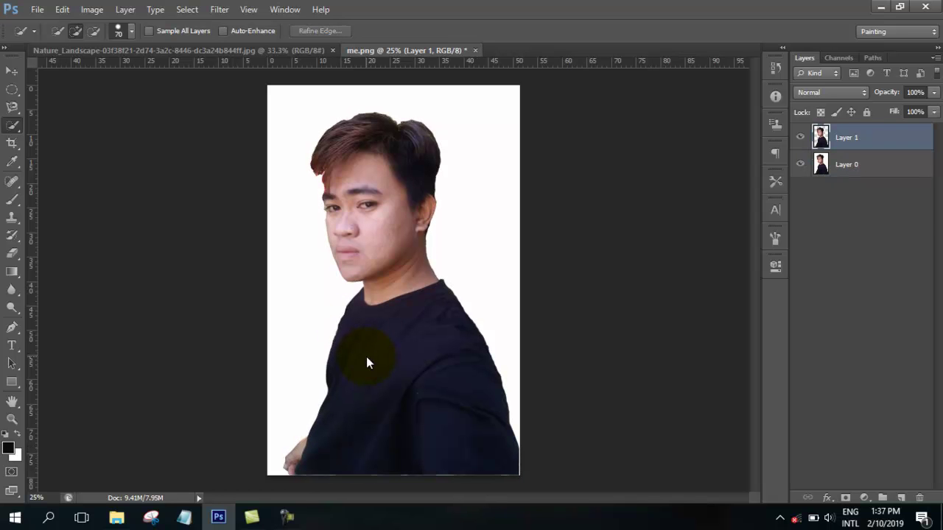
Delete the original Layer 0, leaving the man on transparency
{"action": "left_click", "coordinate": [871, 169]}
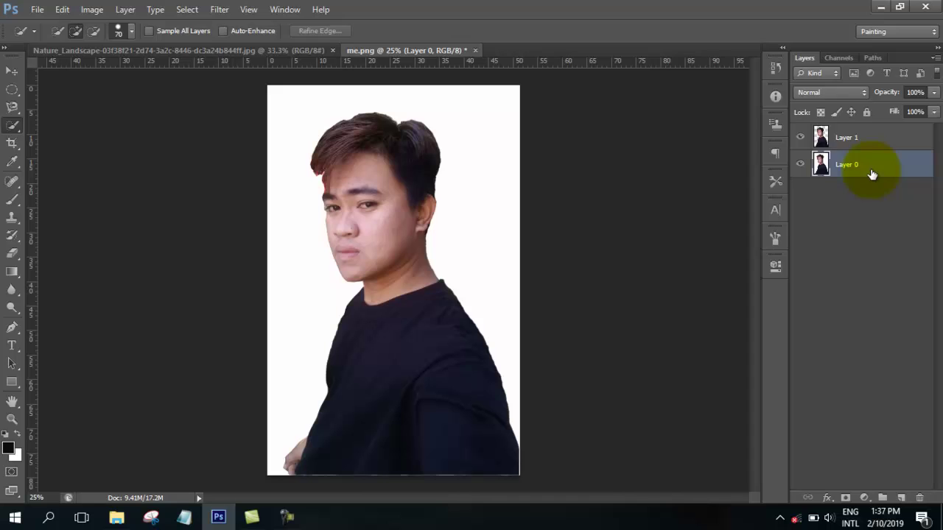
{"action": "right_click", "coordinate": [871, 173]}
{"action": "left_click", "coordinate": [748, 89]}
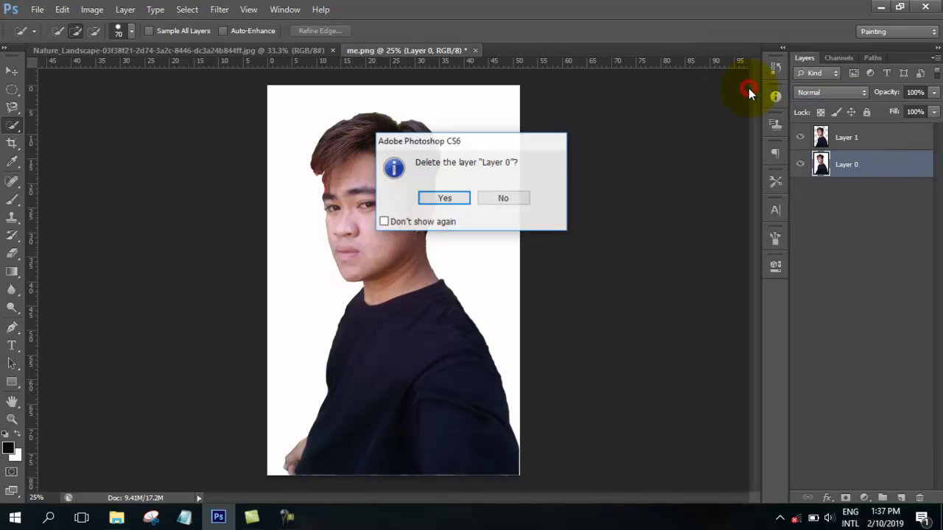
{"action": "left_click", "coordinate": [447, 199]}
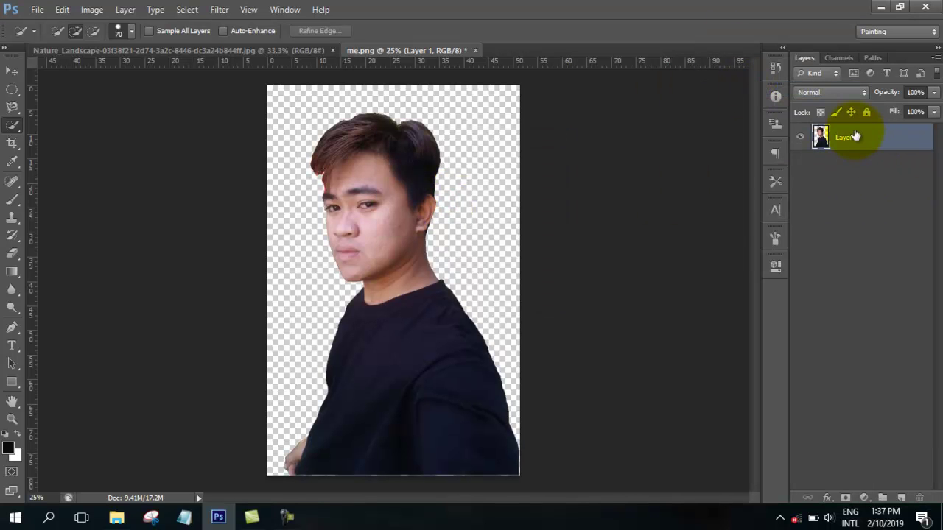
Add a white Solid Color fill layer and move it below Layer 1
{"action": "left_click", "coordinate": [862, 499]}
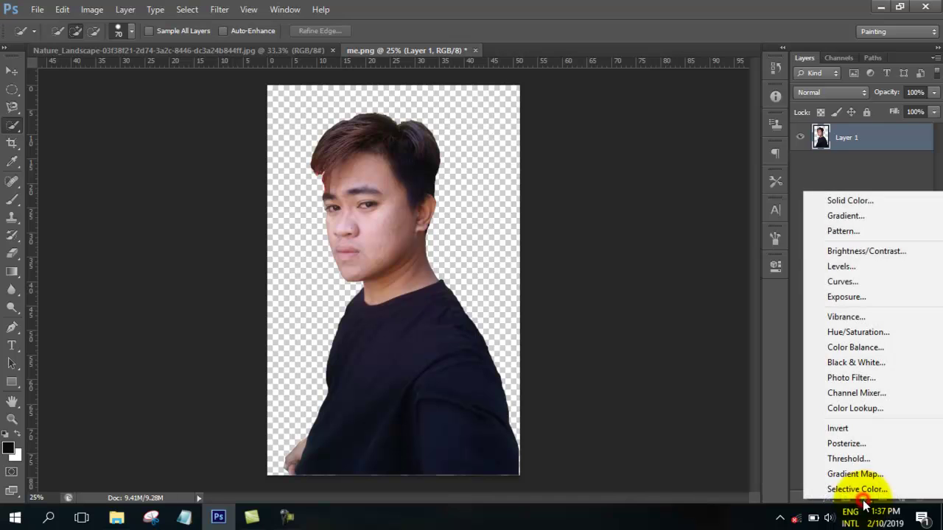
{"action": "left_click", "coordinate": [883, 203]}
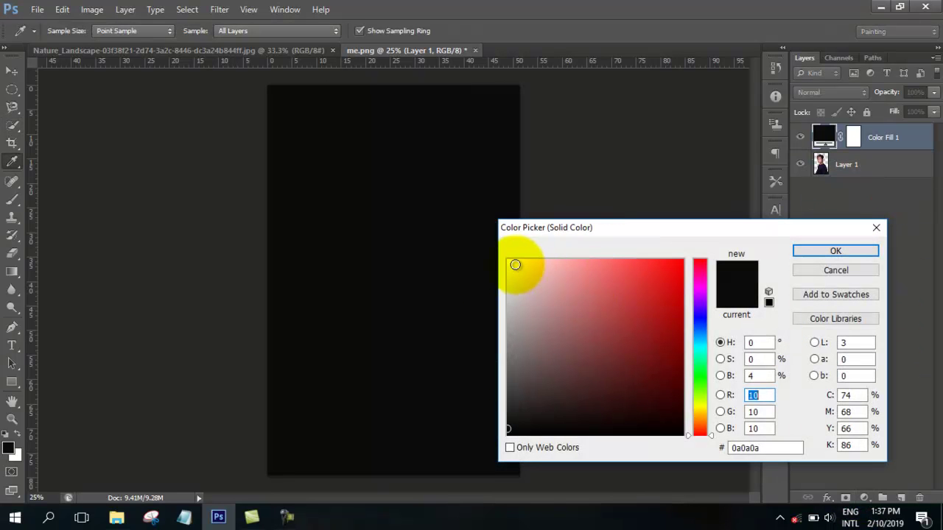
{"action": "left_click", "coordinate": [508, 260]}
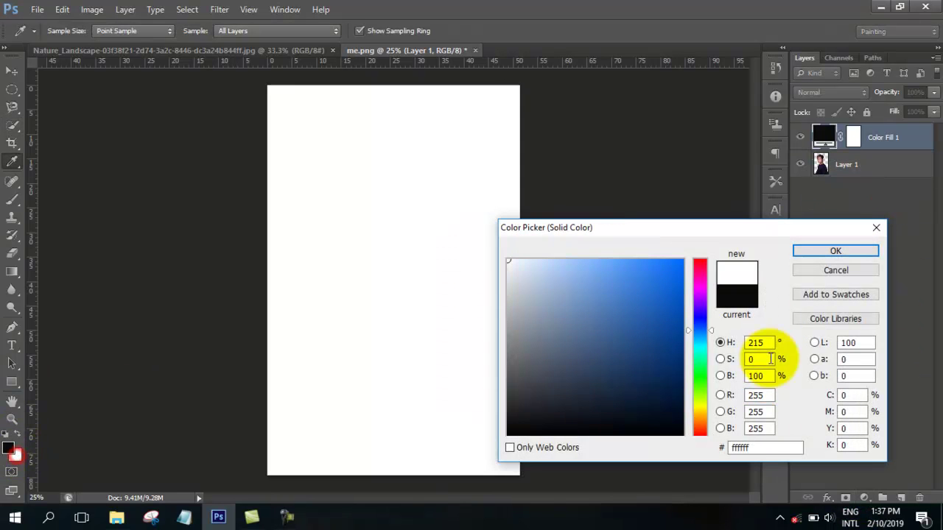
{"action": "left_click", "coordinate": [835, 251]}
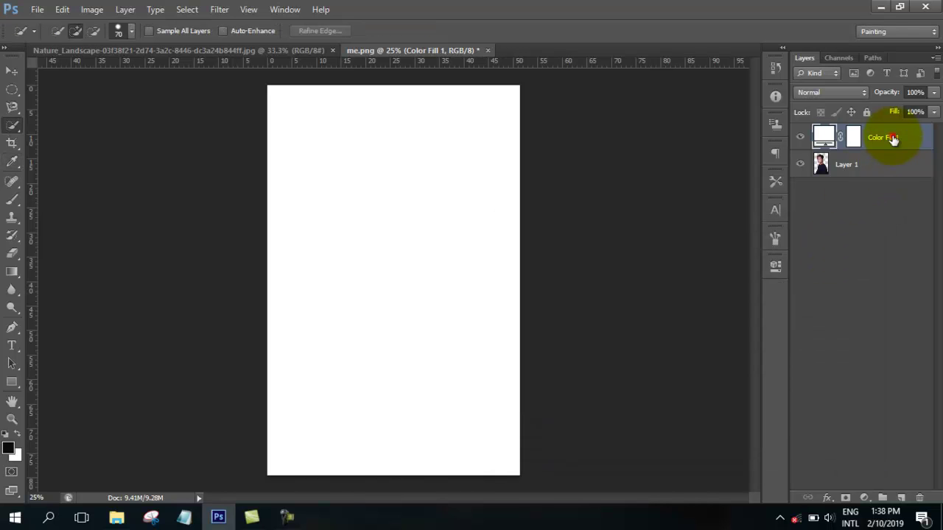
{"action": "left_click_drag", "start_coordinate": [893, 139], "coordinate": [888, 186]}
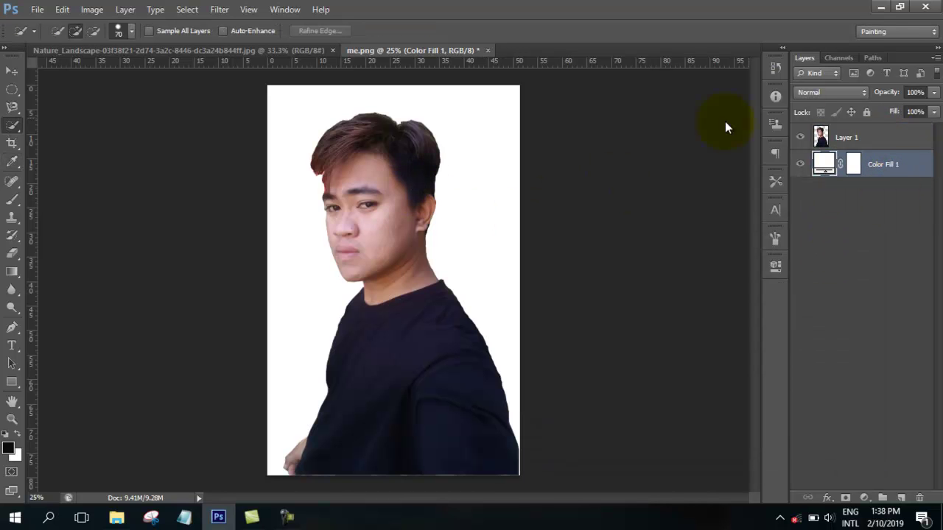
Crop to head and shoulders, raising the bottom edge and widening the right slightly
{"action": "left_click", "coordinate": [13, 143]}
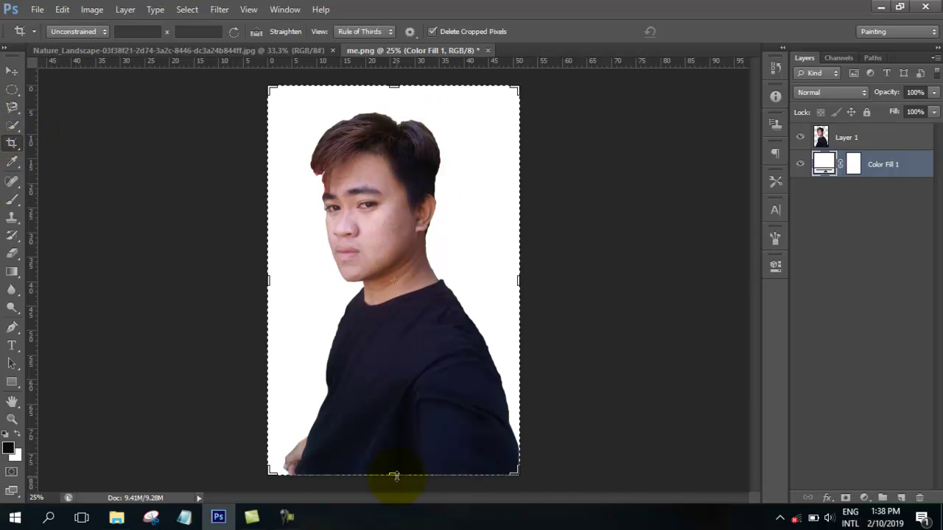
{"action": "left_click_drag", "start_coordinate": [395, 475], "coordinate": [396, 401]}
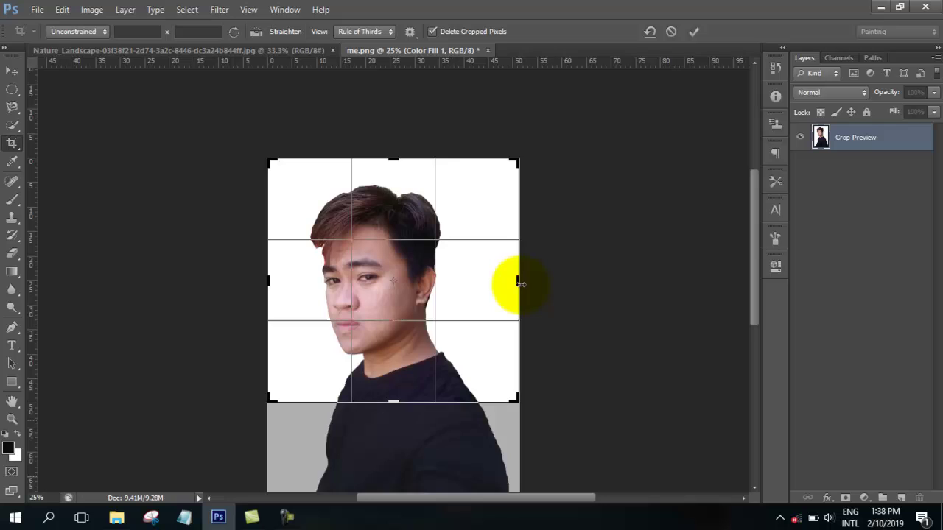
{"action": "left_click_drag", "start_coordinate": [519, 282], "coordinate": [539, 283]}
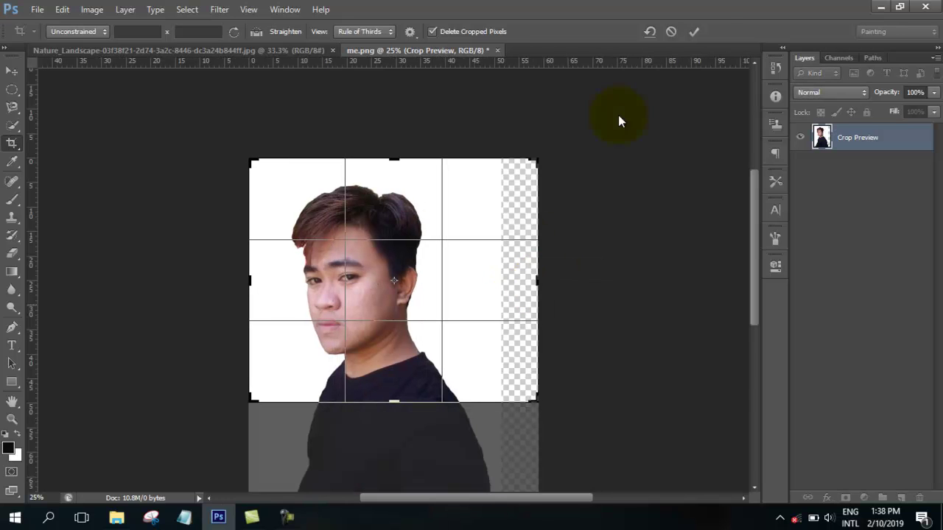
{"action": "left_click", "coordinate": [692, 32]}
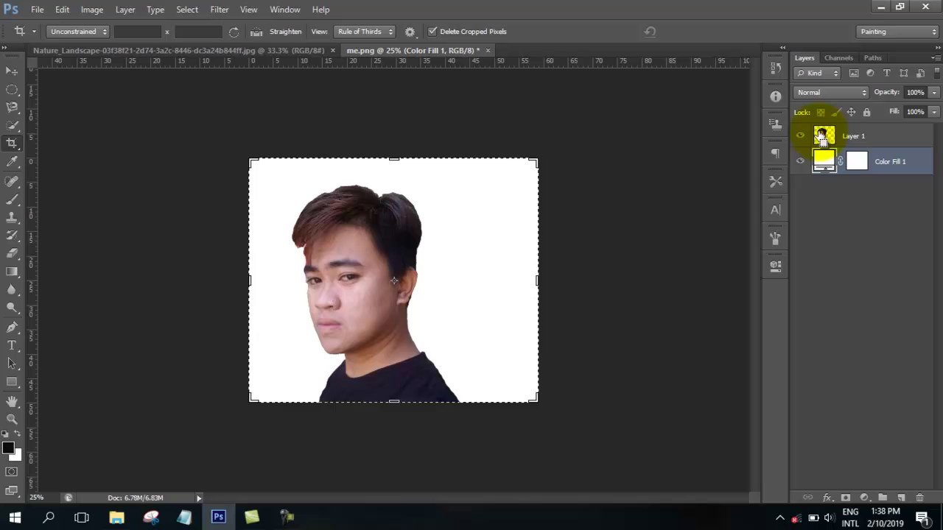
{"action": "left_click", "coordinate": [670, 238]}
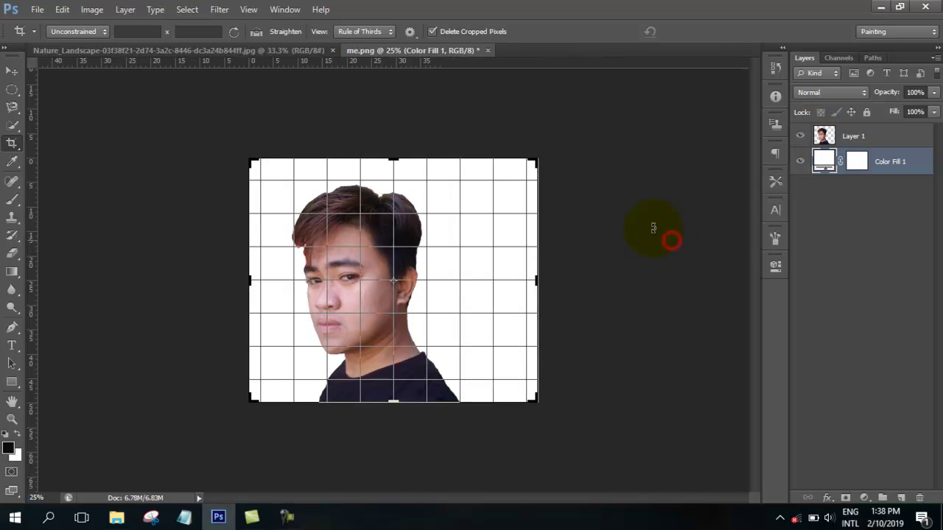
{"action": "left_click", "coordinate": [9, 73]}
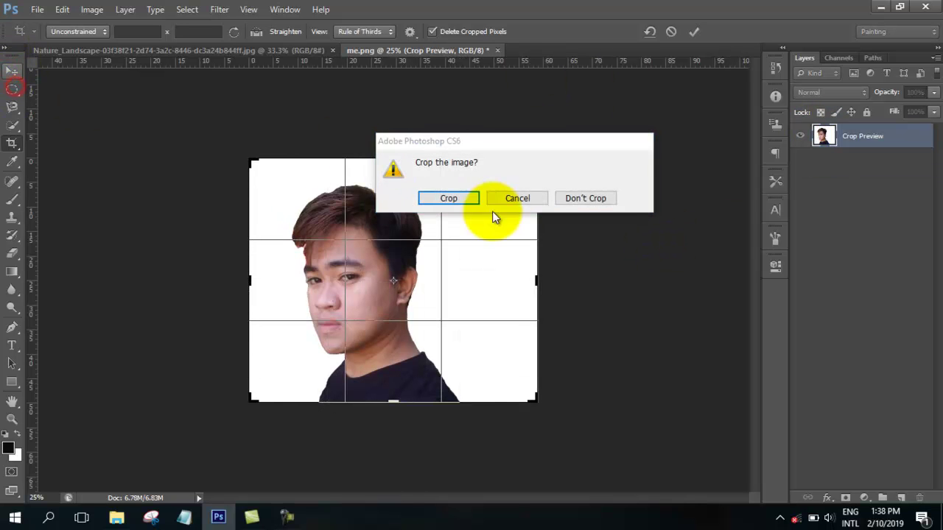
{"action": "left_click", "coordinate": [603, 199]}
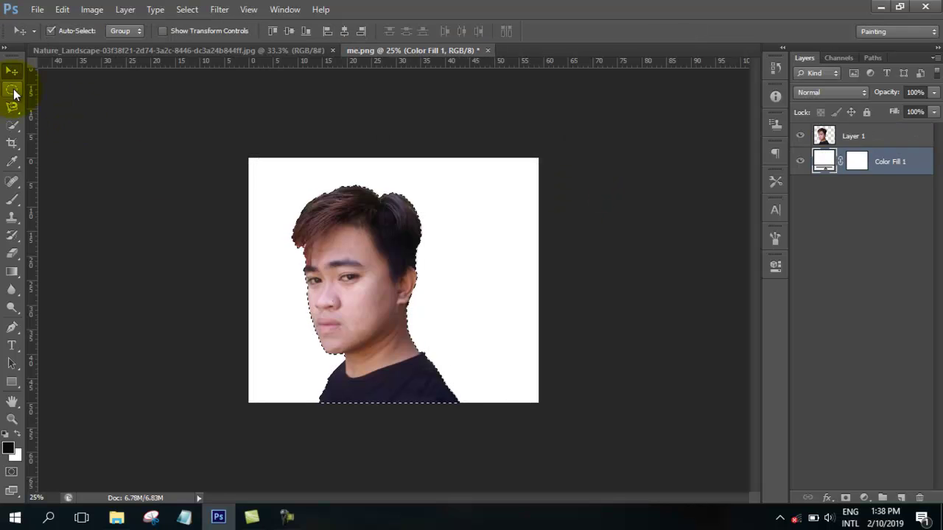
Copy the entire lighthouse landscape and paste it into me.png above Layer 1 as Layer 2
{"action": "left_click", "coordinate": [14, 90]}
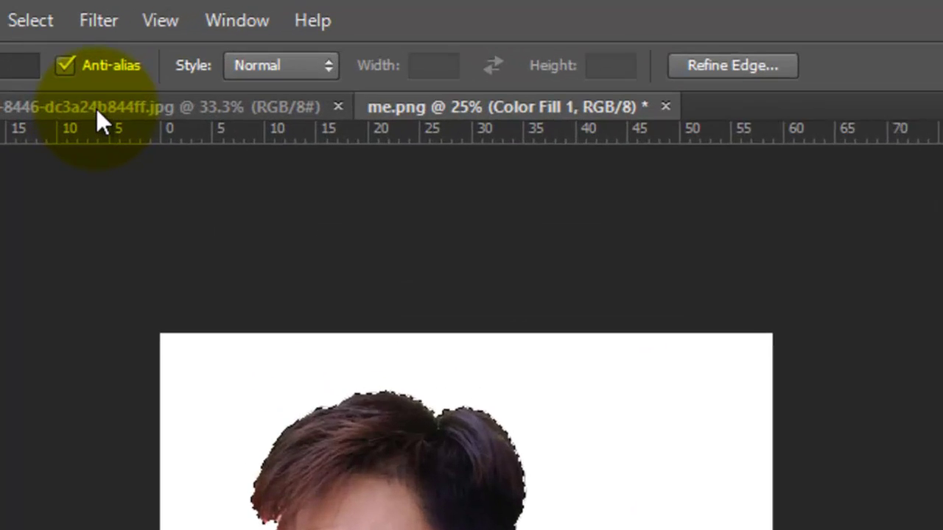
{"action": "left_click", "coordinate": [95, 109]}
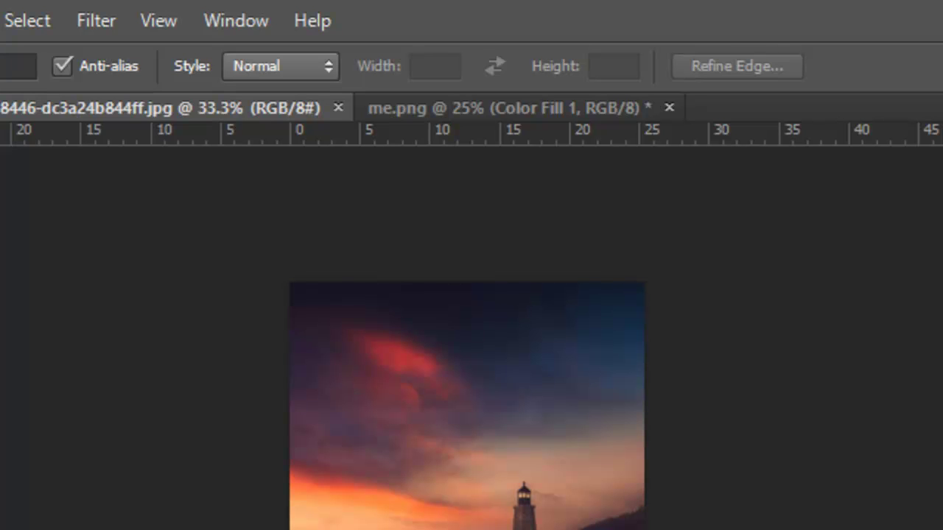
{"action": "key", "text": "ctrl+a"}
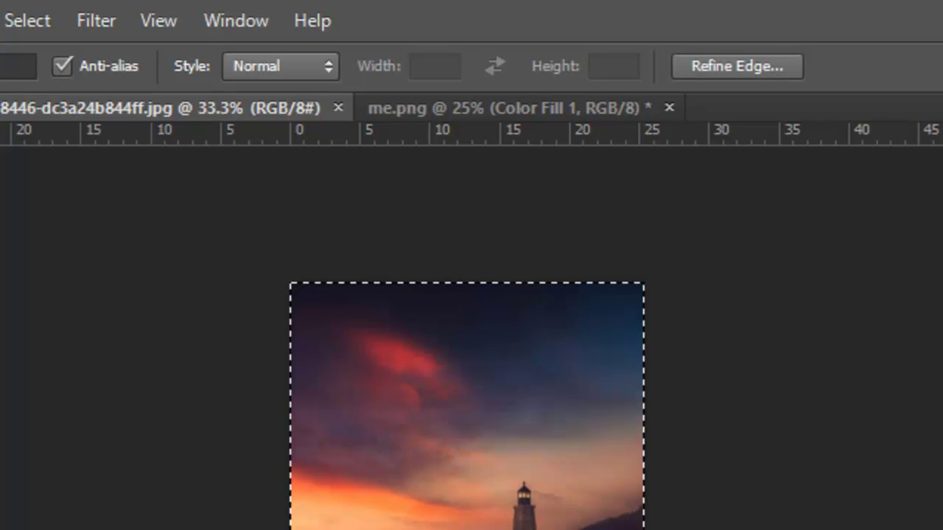
{"action": "left_click", "coordinate": [232, 108]}
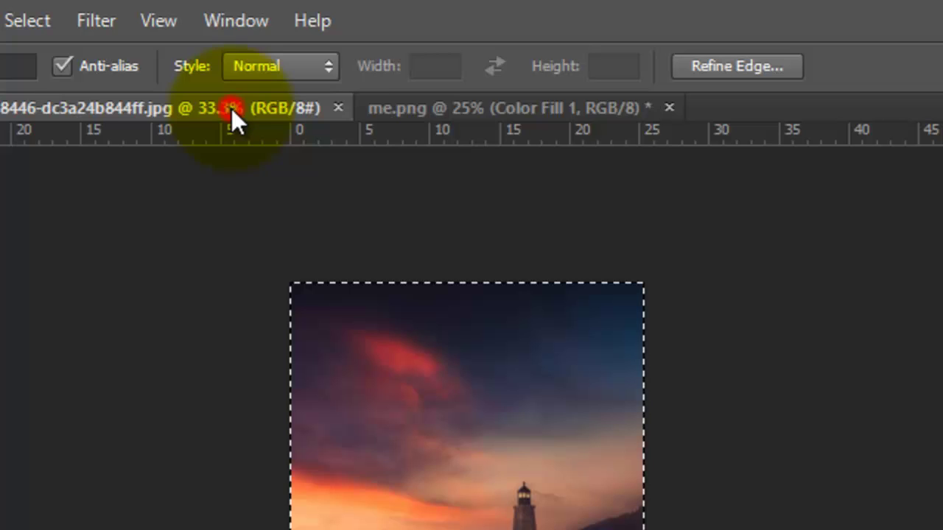
{"action": "left_click", "coordinate": [438, 108]}
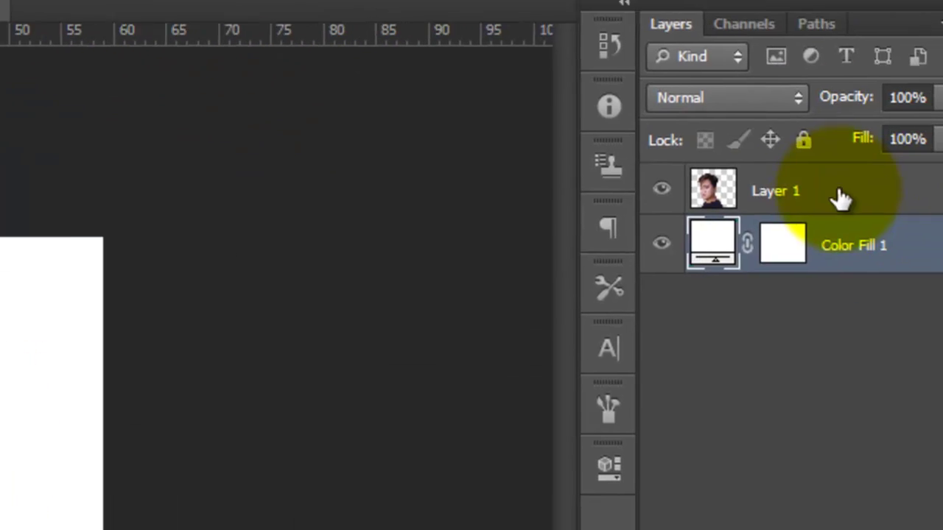
{"action": "left_click", "coordinate": [814, 189]}
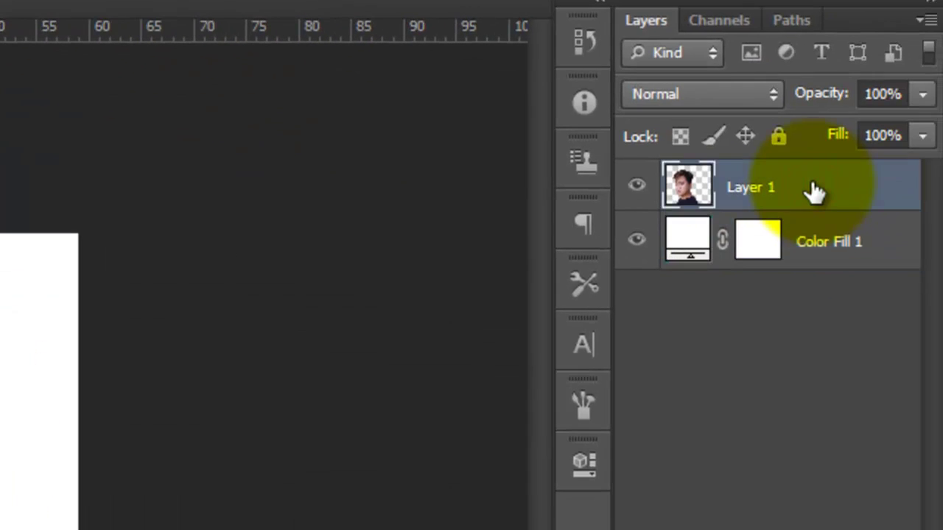
{"action": "key", "text": "ctrl+v"}
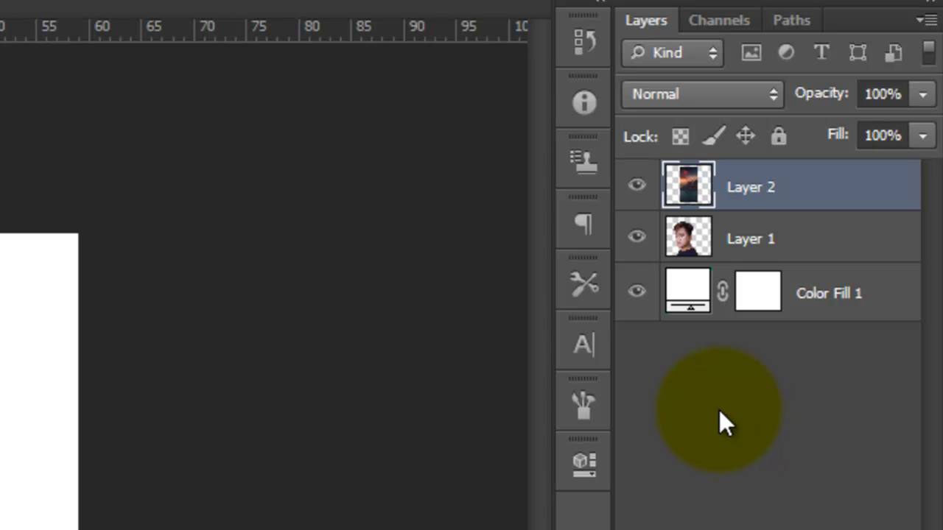
Lower Layer 2 to 83% opacity and flip the landscape horizontally
{"action": "left_click", "coordinate": [923, 94]}
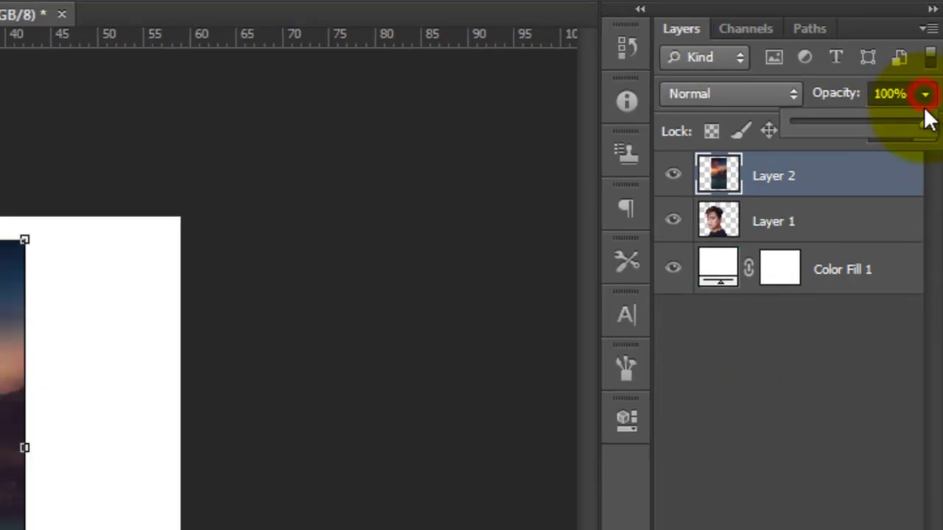
{"action": "left_click_drag", "start_coordinate": [930, 108], "coordinate": [924, 110]}
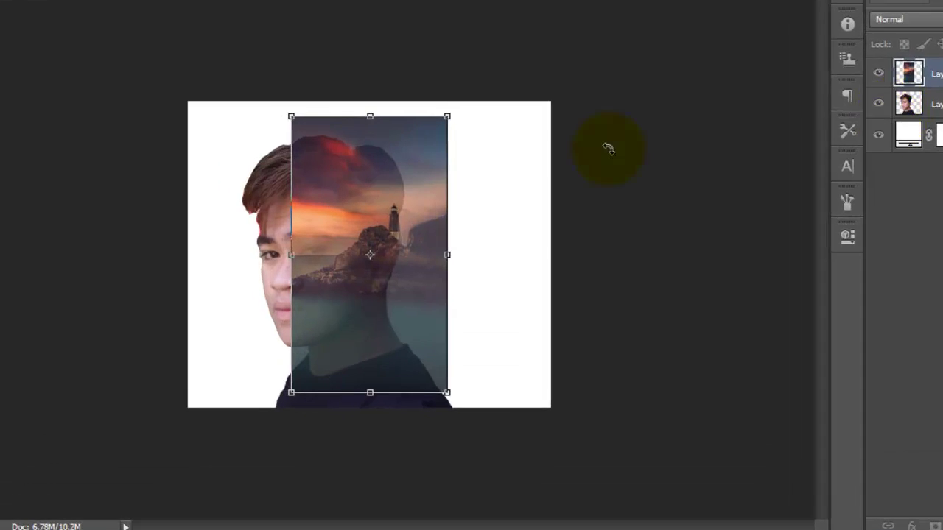
{"action": "right_click", "coordinate": [314, 255]}
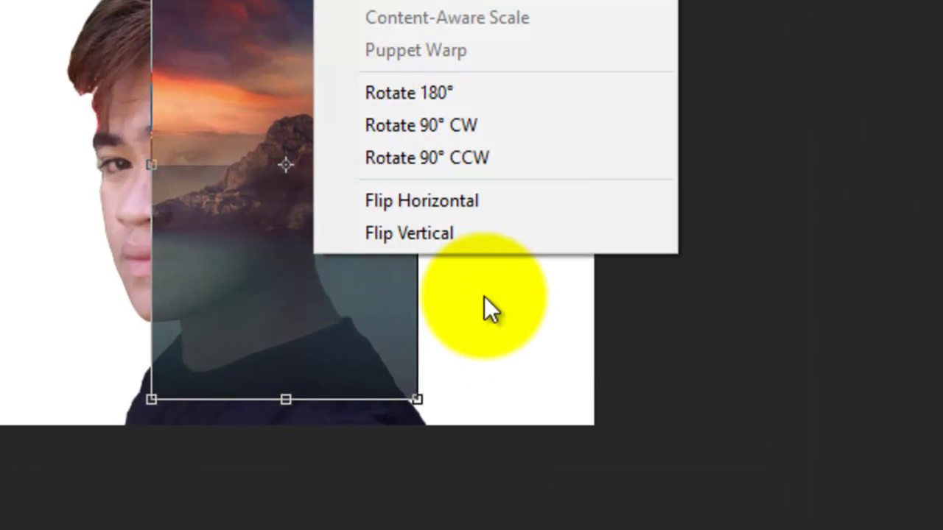
{"action": "left_click", "coordinate": [476, 206]}
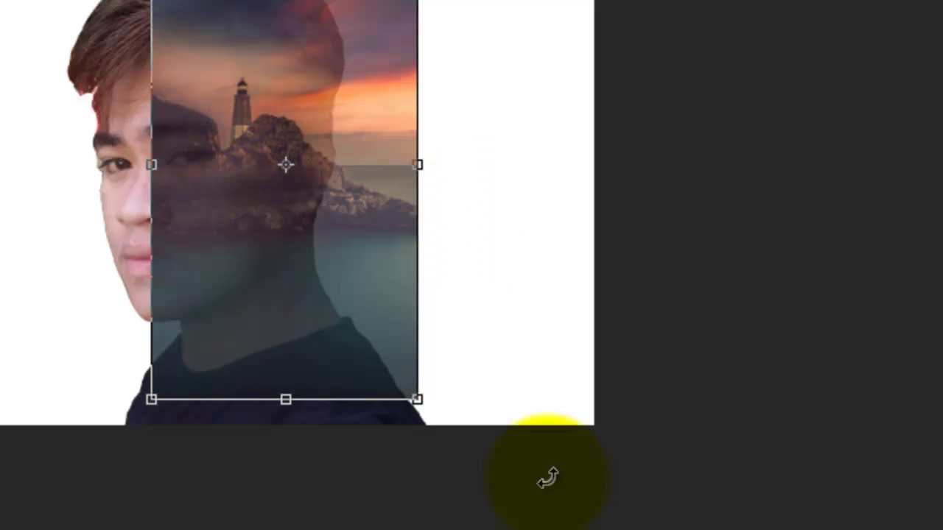
Scale the landscape to about 146% and position the lighthouse and rocks over the head
{"action": "left_click_drag", "start_coordinate": [417, 399], "coordinate": [560, 479]}
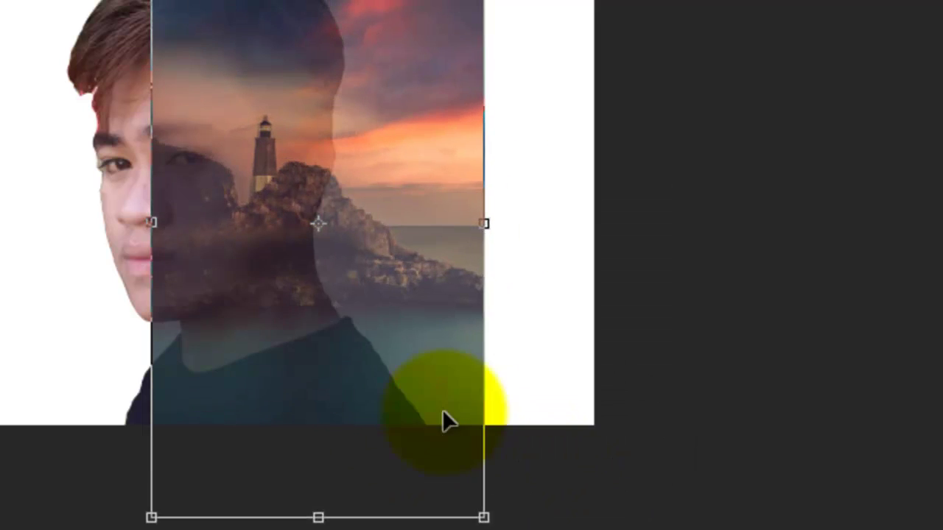
{"action": "mouse_move", "coordinate": [316, 342]}
{"action": "left_mouse_down"}
{"action": "mouse_move", "coordinate": [168, 214]}
{"action": "mouse_move", "coordinate": [92, 179]}
{"action": "left_mouse_up"}
{"action": "mouse_move", "coordinate": [243, 142]}
{"action": "left_mouse_down"}
{"action": "mouse_move", "coordinate": [215, 144]}
{"action": "mouse_move", "coordinate": [221, 158]}
{"action": "mouse_move", "coordinate": [210, 160]}
{"action": "left_mouse_up"}
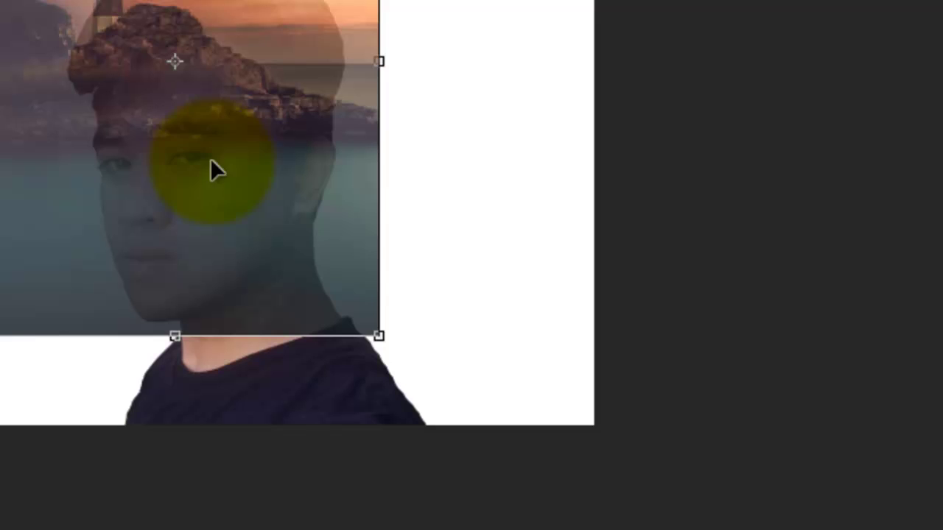
{"action": "left_click_drag", "start_coordinate": [381, 334], "coordinate": [533, 473]}
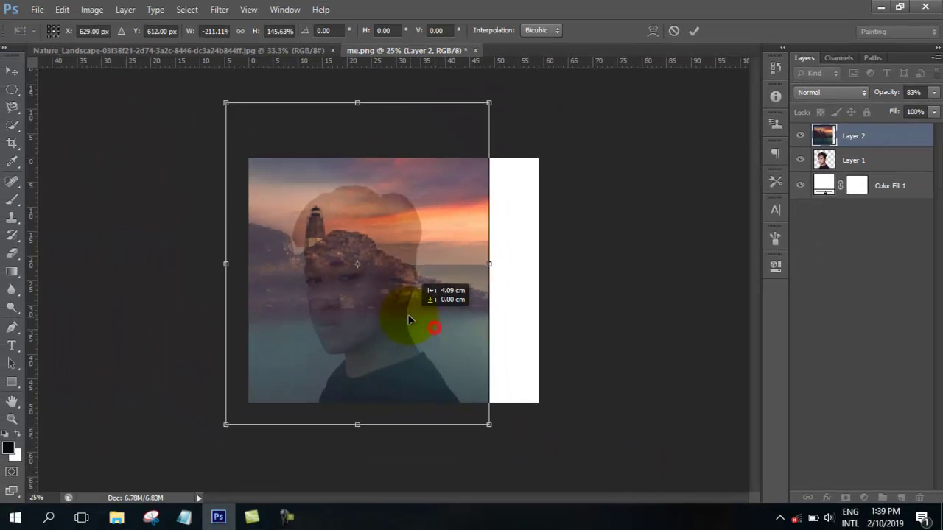
{"action": "left_click_drag", "start_coordinate": [409, 312], "coordinate": [390, 306]}
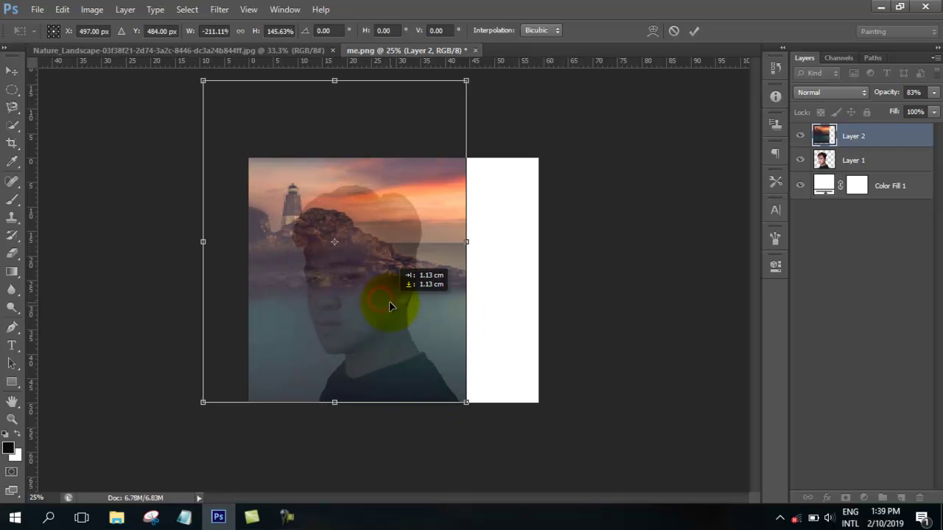
{"action": "left_click_drag", "start_coordinate": [469, 242], "coordinate": [475, 242]}
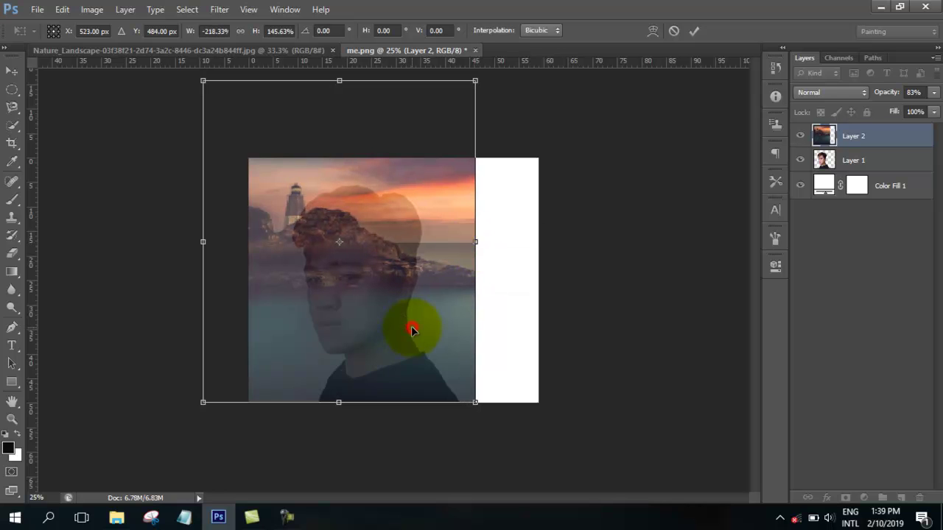
{"action": "left_click_drag", "start_coordinate": [410, 331], "coordinate": [407, 329]}
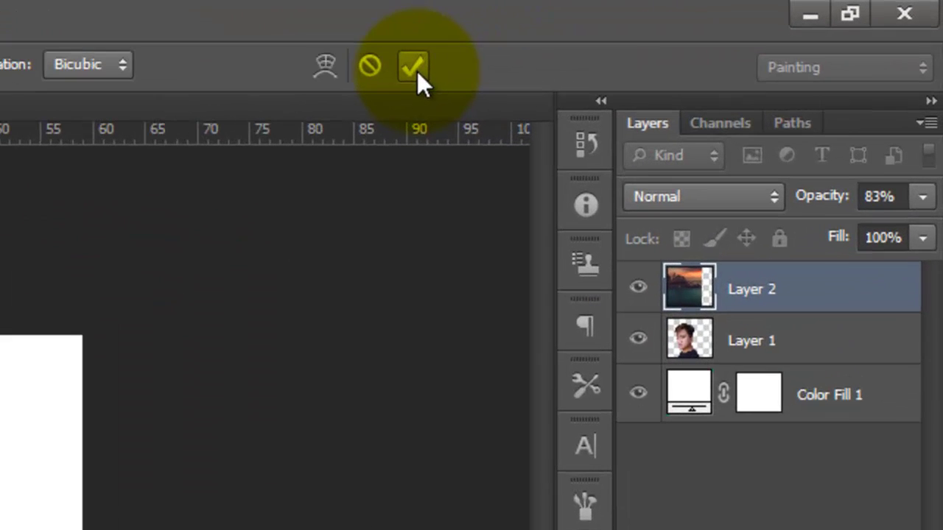
{"action": "left_click", "coordinate": [413, 68]}
Restore the landscape layer Layer 2 to 100% opacity
{"action": "key", "text": "0"}
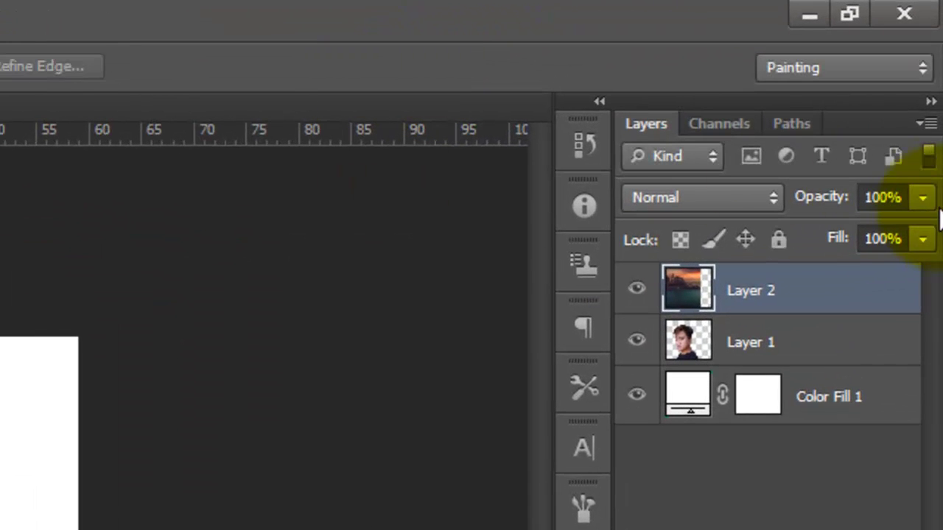
{"action": "left_click", "coordinate": [923, 197]}
{"action": "left_click", "coordinate": [921, 231]}
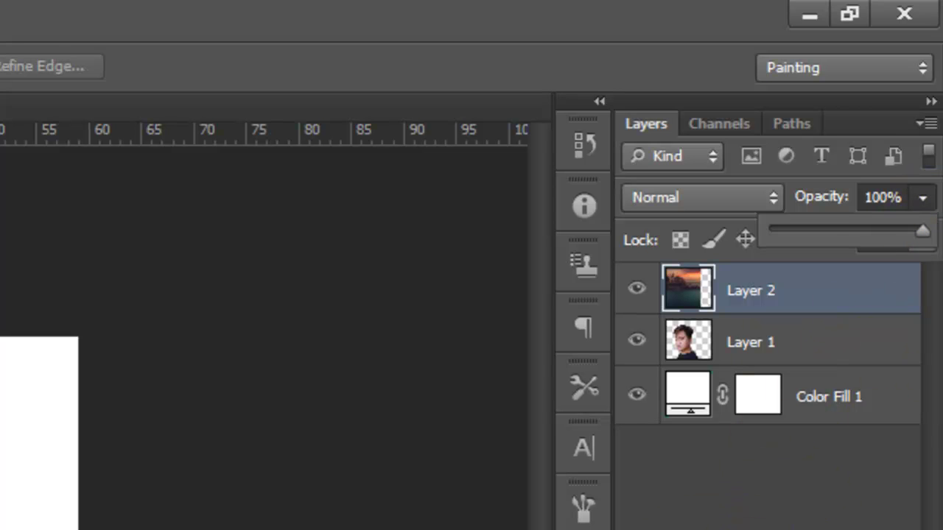
Mask Layer 2 with Layer 1's outline, then duplicate Layer 1 to the stack's top
{"action": "left_click", "coordinate": [824, 293]}
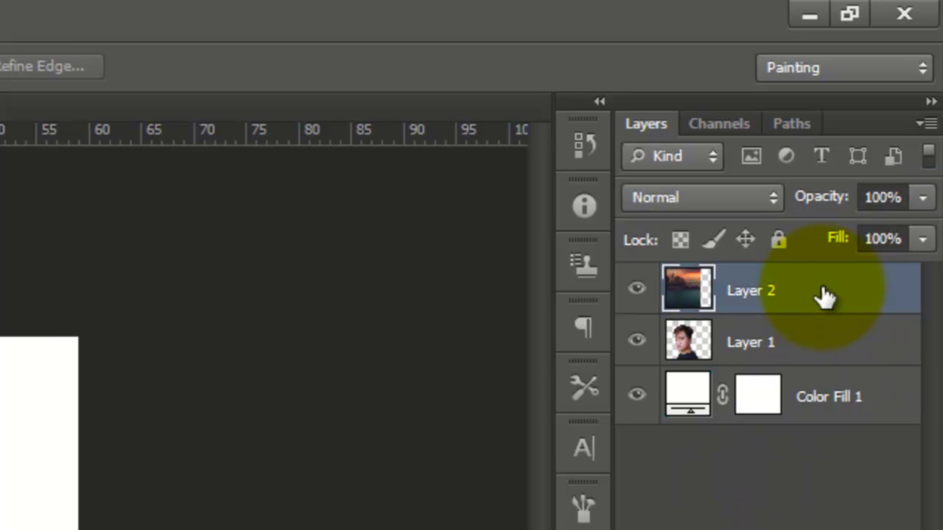
{"action": "left_click_drag", "start_coordinate": [823, 293], "coordinate": [692, 346]}
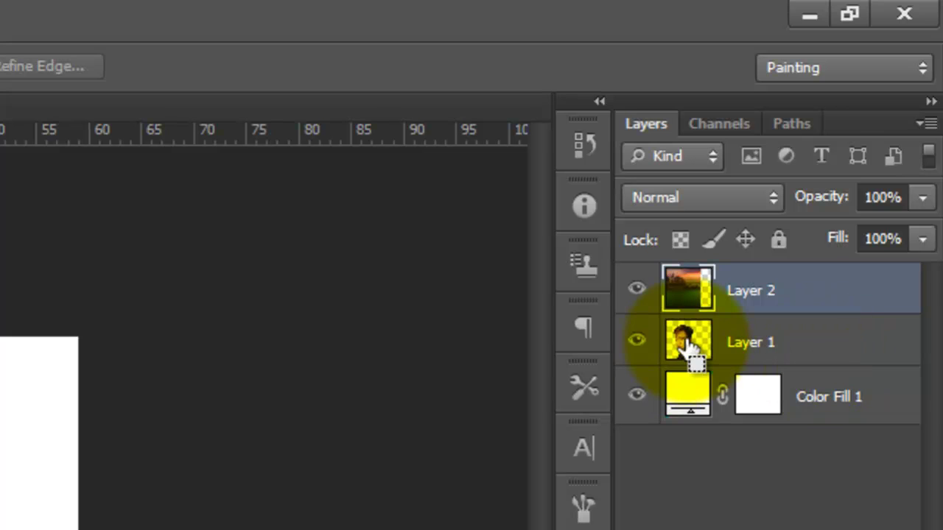
{"action": "left_click", "coordinate": [836, 404]}
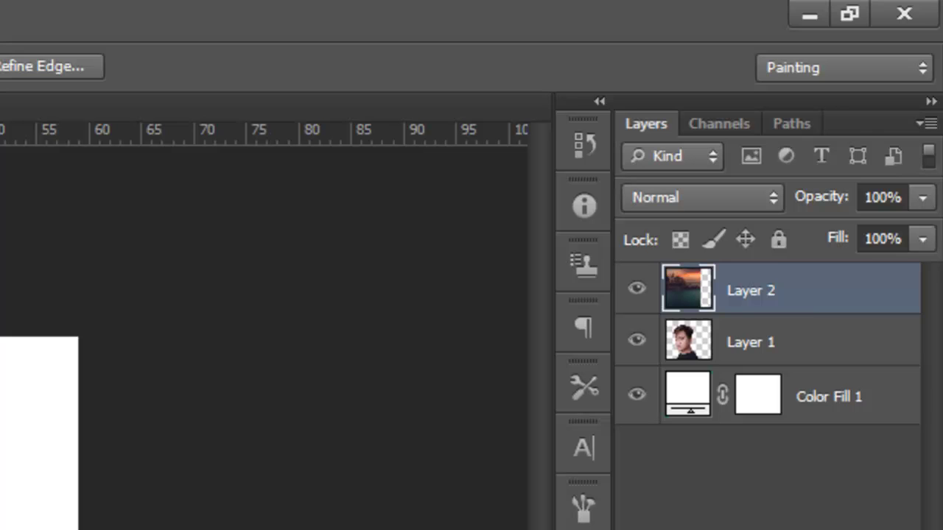
{"action": "left_click", "coordinate": [934, 295]}
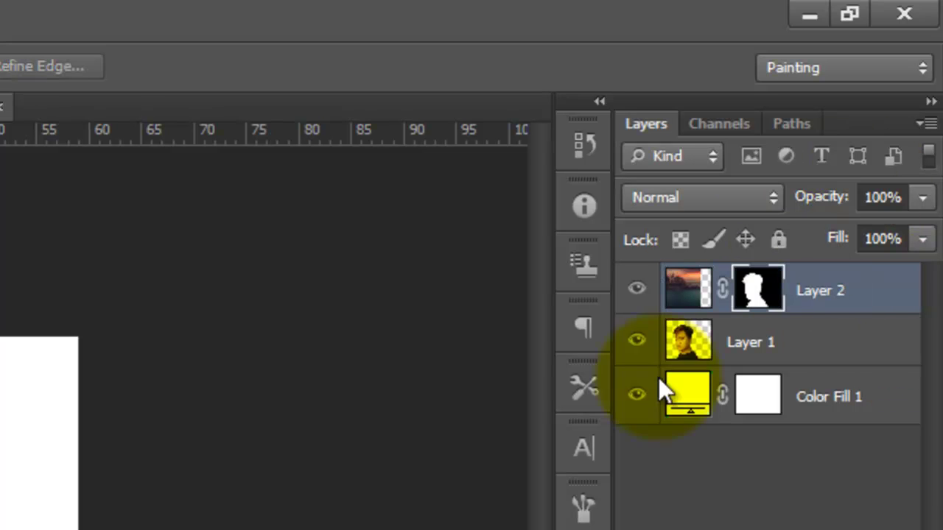
{"action": "left_click", "coordinate": [764, 350]}
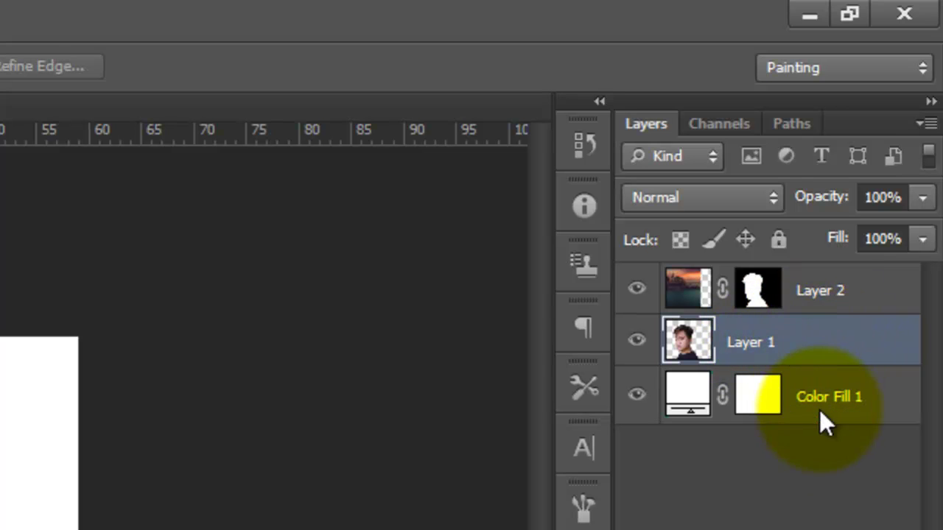
{"action": "left_click_drag", "start_coordinate": [814, 344], "coordinate": [814, 292]}
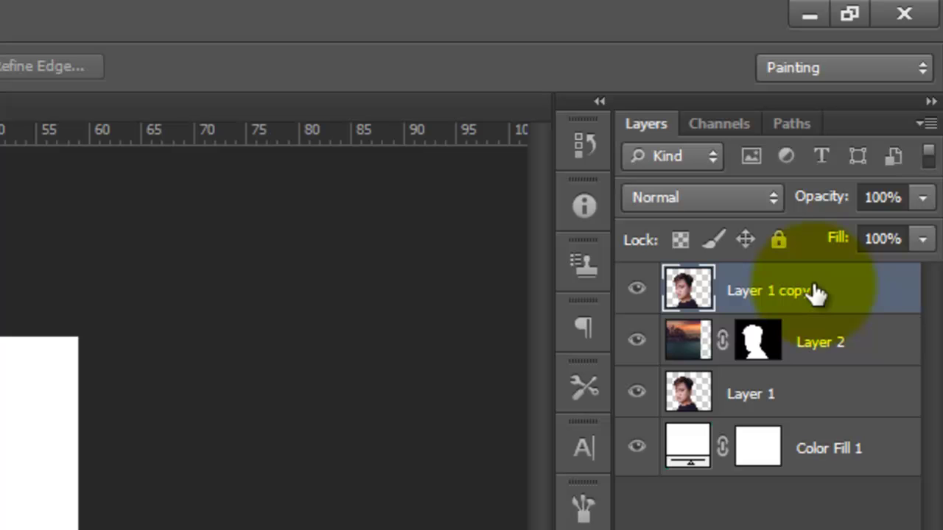
Set Layer 1 copy to Lighten blend mode at 20% opacity and add a layer mask
{"action": "left_click", "coordinate": [773, 197]}
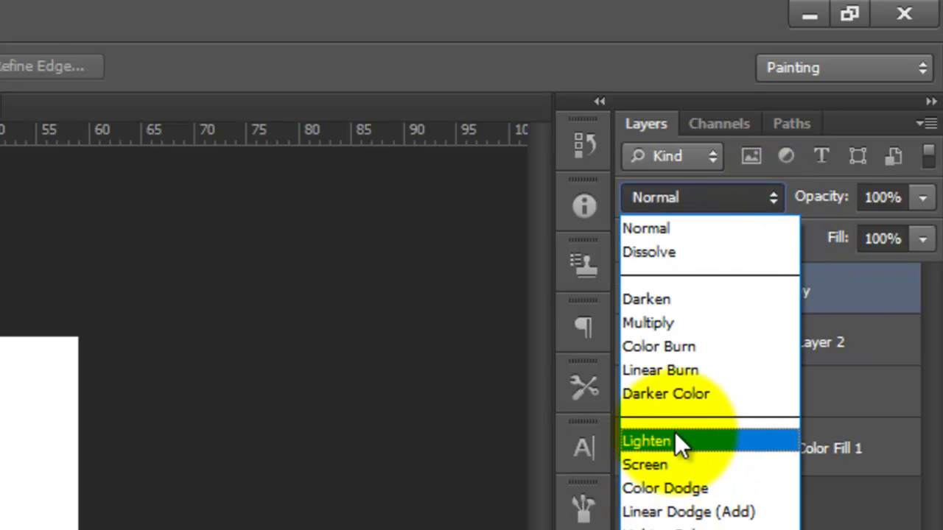
{"action": "left_click", "coordinate": [675, 439]}
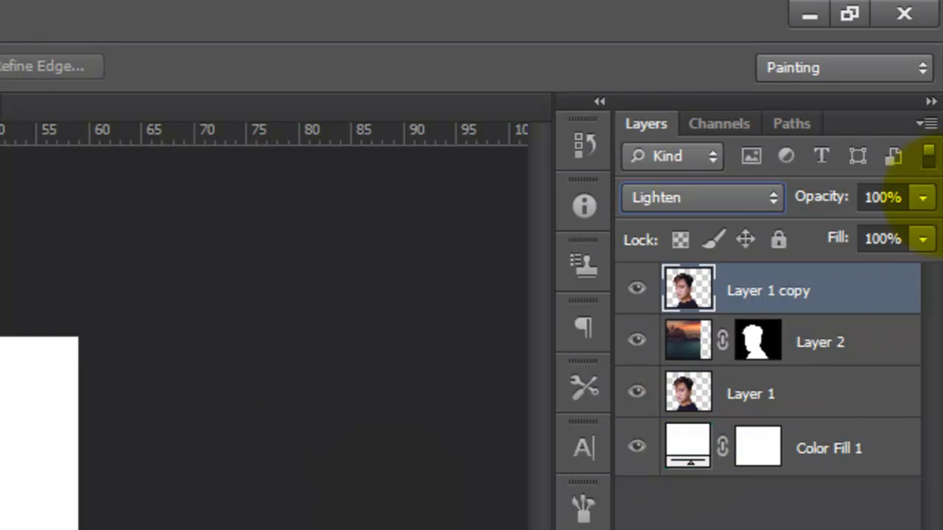
{"action": "left_click", "coordinate": [923, 195]}
{"action": "left_click_drag", "start_coordinate": [924, 233], "coordinate": [877, 107]}
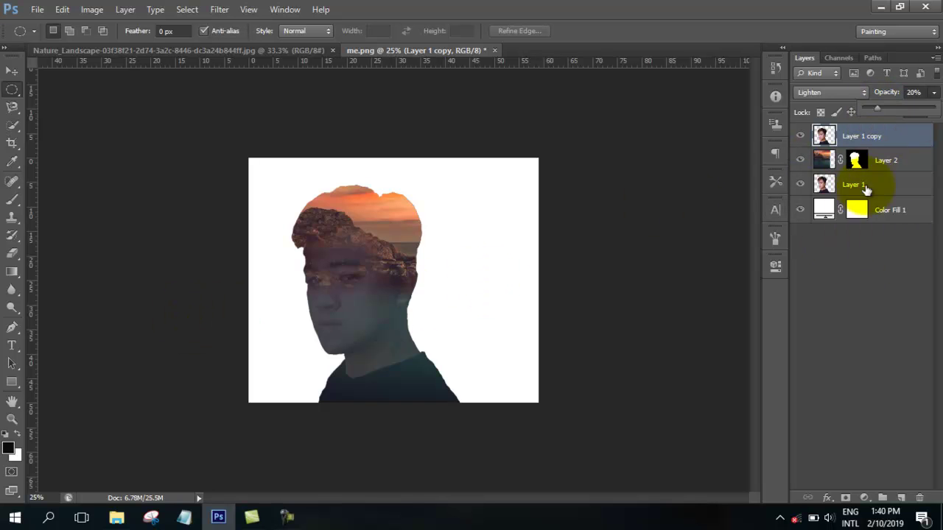
{"action": "left_click", "coordinate": [845, 499]}
Paint black at 49% brush opacity on Layer 1 copy's mask over the hair
{"action": "left_click", "coordinate": [14, 201]}
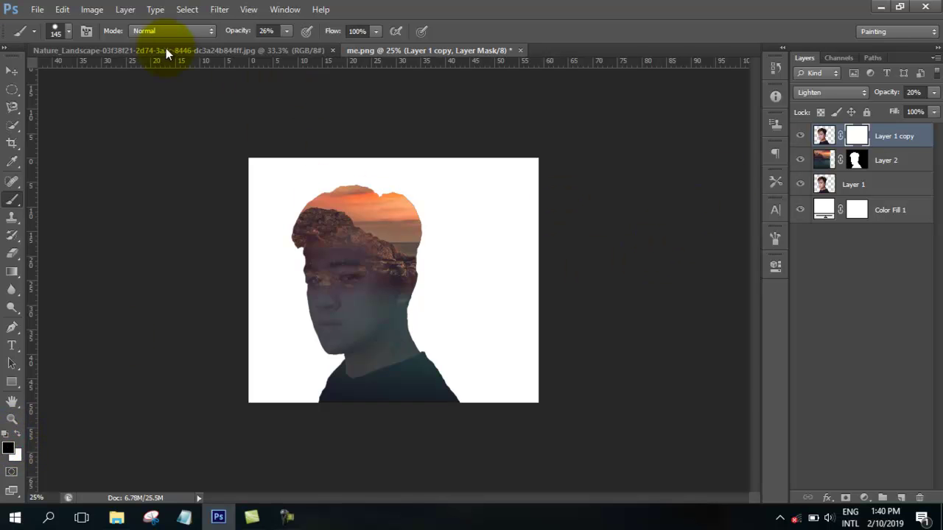
{"action": "left_click_drag", "start_coordinate": [286, 30], "coordinate": [302, 47]}
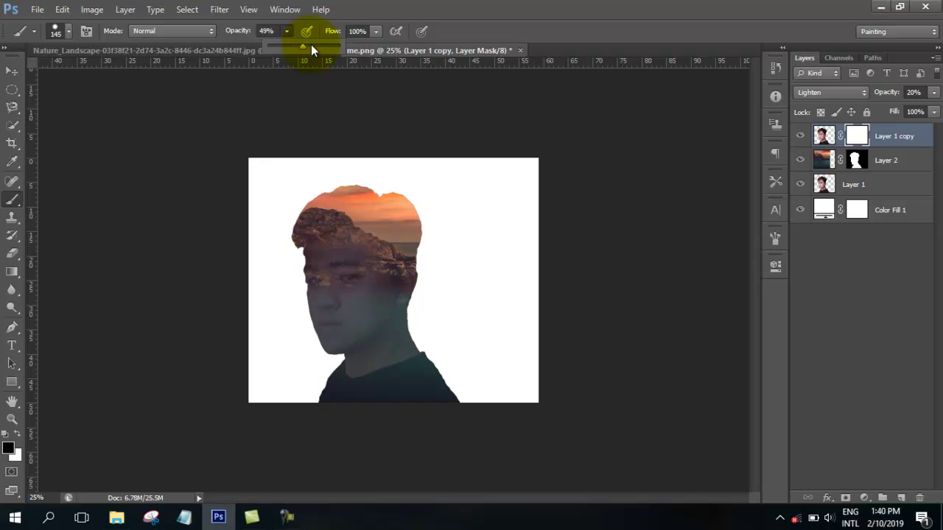
{"action": "left_click", "coordinate": [305, 99]}
{"action": "mouse_move", "coordinate": [332, 172]}
{"action": "left_mouse_down"}
{"action": "mouse_move", "coordinate": [309, 206]}
{"action": "mouse_move", "coordinate": [410, 306]}
{"action": "mouse_move", "coordinate": [420, 258]}
{"action": "mouse_move", "coordinate": [431, 354]}
{"action": "mouse_move", "coordinate": [411, 266]}
{"action": "mouse_move", "coordinate": [346, 179]}
{"action": "mouse_move", "coordinate": [336, 185]}
{"action": "mouse_move", "coordinate": [399, 196]}
{"action": "mouse_move", "coordinate": [427, 228]}
{"action": "mouse_move", "coordinate": [492, 243]}
{"action": "left_mouse_up"}
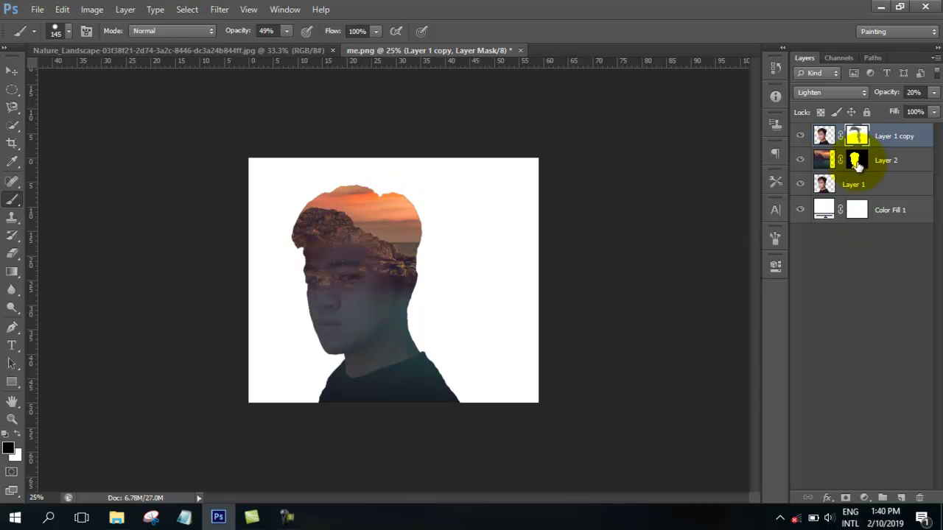
On Layer 2's mask, paint at 12% brush opacity to reveal the face from chin to cheek
{"action": "left_click", "coordinate": [857, 162]}
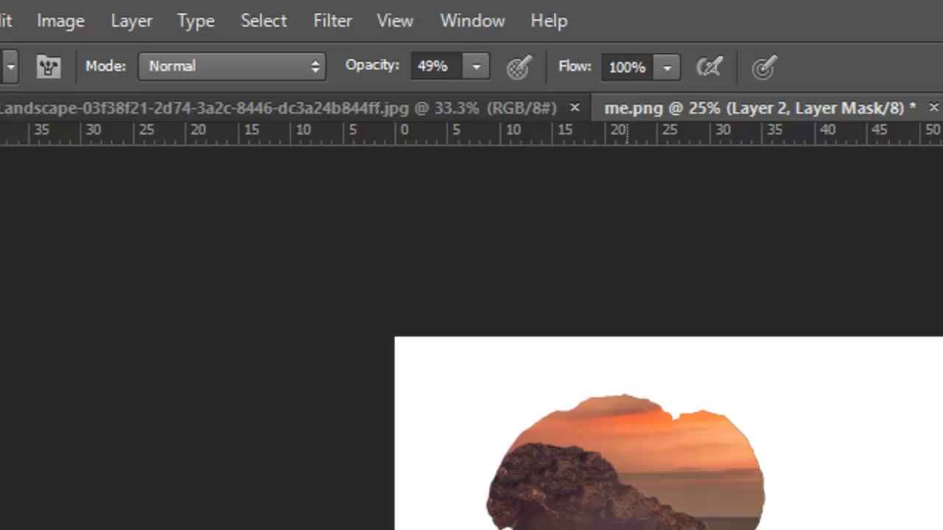
{"action": "left_click", "coordinate": [475, 66]}
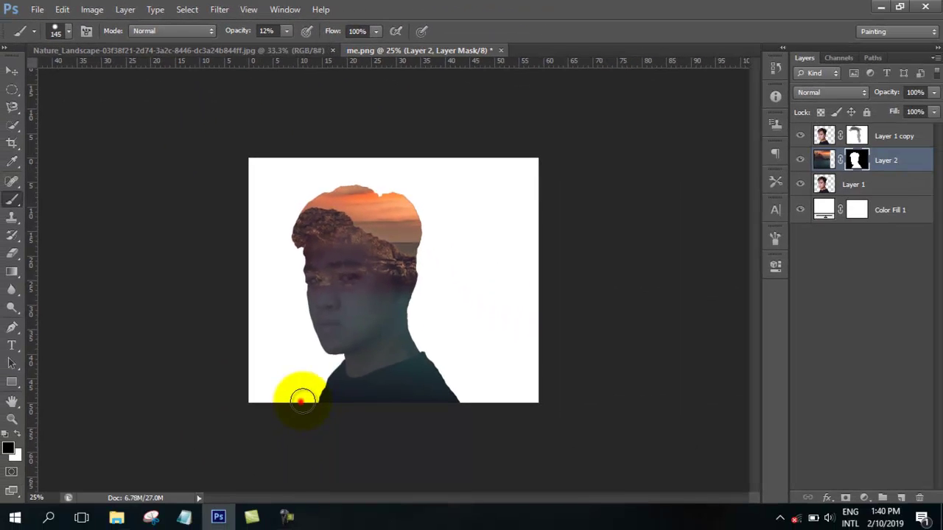
{"action": "left_click", "coordinate": [300, 400]}
{"action": "mouse_move", "coordinate": [333, 379]}
{"action": "left_mouse_down"}
{"action": "mouse_move", "coordinate": [318, 372]}
{"action": "mouse_move", "coordinate": [309, 343]}
{"action": "mouse_move", "coordinate": [305, 302]}
{"action": "mouse_move", "coordinate": [318, 287]}
{"action": "mouse_move", "coordinate": [285, 320]}
{"action": "left_mouse_up"}
{"action": "left_click_drag", "start_coordinate": [282, 325], "coordinate": [557, 230]}
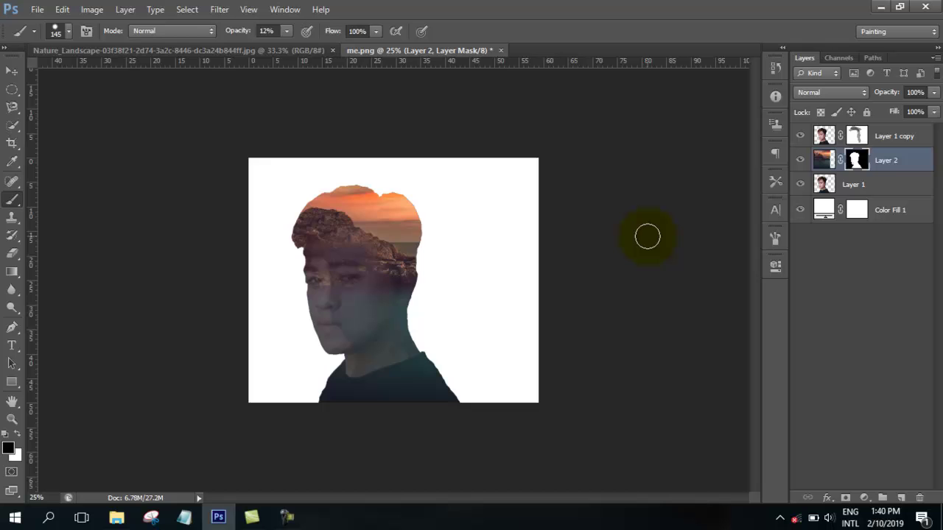
{"action": "scroll", "coordinate": [647, 235], "scroll_direction": "up", "scroll_amount": 3}
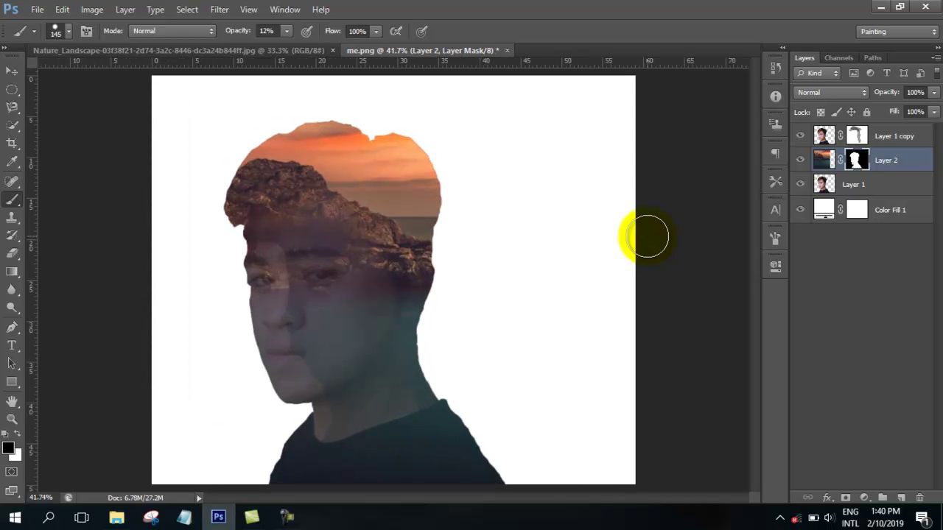
Reveal more of the forehead, neck, collar, chin and eye, touching up near the head top
{"action": "mouse_move", "coordinate": [215, 345]}
{"action": "left_mouse_down"}
{"action": "mouse_move", "coordinate": [221, 299]}
{"action": "mouse_move", "coordinate": [267, 267]}
{"action": "mouse_move", "coordinate": [280, 332]}
{"action": "mouse_move", "coordinate": [308, 344]}
{"action": "mouse_move", "coordinate": [304, 439]}
{"action": "left_mouse_up"}
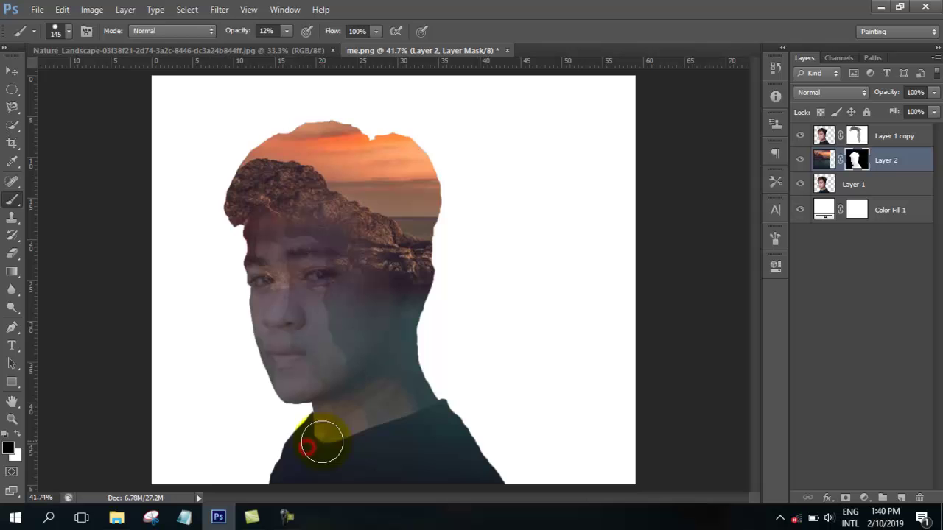
{"action": "mouse_move", "coordinate": [364, 412]}
{"action": "left_mouse_down"}
{"action": "mouse_move", "coordinate": [301, 435]}
{"action": "mouse_move", "coordinate": [378, 396]}
{"action": "mouse_move", "coordinate": [356, 425]}
{"action": "left_mouse_up"}
{"action": "left_click_drag", "start_coordinate": [267, 445], "coordinate": [337, 421]}
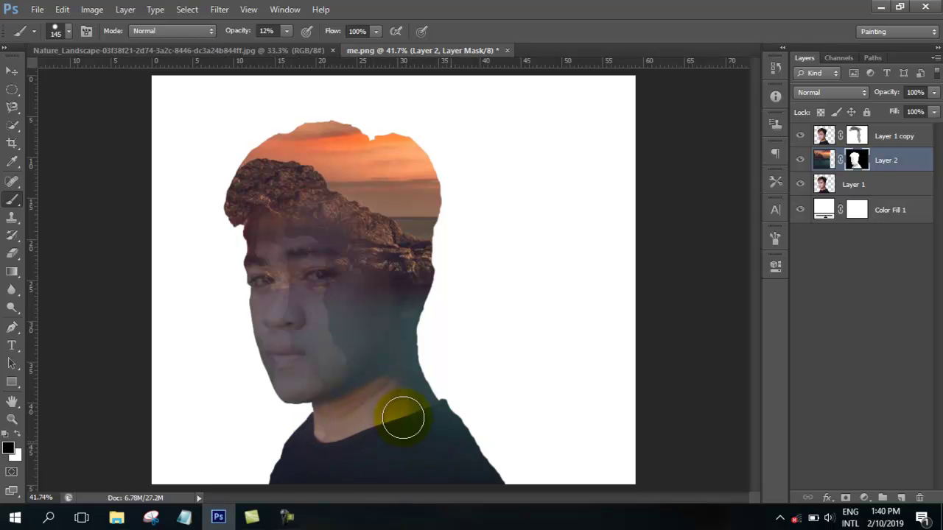
{"action": "mouse_move", "coordinate": [379, 420]}
{"action": "left_mouse_down"}
{"action": "mouse_move", "coordinate": [242, 444]}
{"action": "mouse_move", "coordinate": [279, 378]}
{"action": "mouse_move", "coordinate": [255, 322]}
{"action": "mouse_move", "coordinate": [266, 272]}
{"action": "mouse_move", "coordinate": [253, 274]}
{"action": "mouse_move", "coordinate": [273, 302]}
{"action": "mouse_move", "coordinate": [326, 299]}
{"action": "mouse_move", "coordinate": [311, 370]}
{"action": "mouse_move", "coordinate": [339, 339]}
{"action": "mouse_move", "coordinate": [277, 331]}
{"action": "mouse_move", "coordinate": [269, 316]}
{"action": "mouse_move", "coordinate": [288, 305]}
{"action": "mouse_move", "coordinate": [316, 354]}
{"action": "left_mouse_up"}
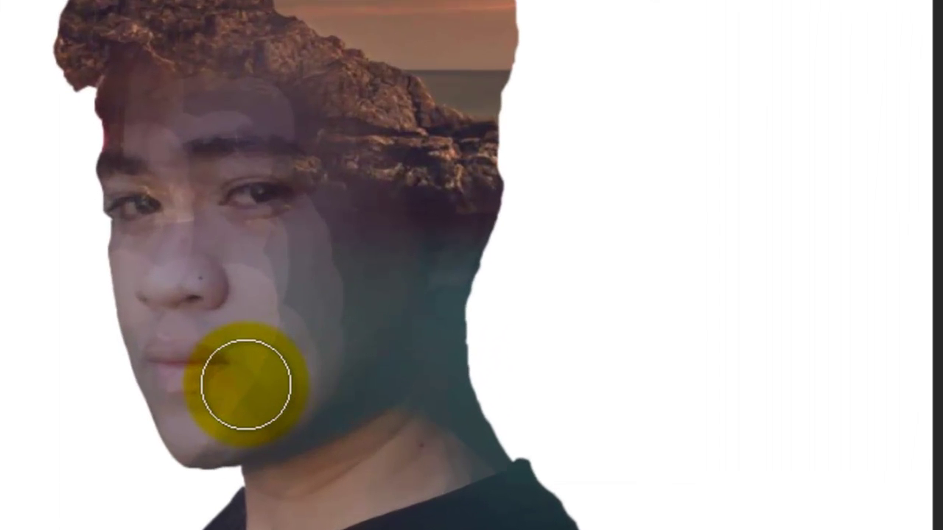
{"action": "mouse_move", "coordinate": [246, 385]}
{"action": "left_mouse_down"}
{"action": "mouse_move", "coordinate": [317, 362]}
{"action": "mouse_move", "coordinate": [290, 319]}
{"action": "mouse_move", "coordinate": [231, 286]}
{"action": "mouse_move", "coordinate": [200, 182]}
{"action": "mouse_move", "coordinate": [99, 189]}
{"action": "mouse_move", "coordinate": [139, 116]}
{"action": "mouse_move", "coordinate": [204, 152]}
{"action": "mouse_move", "coordinate": [306, 178]}
{"action": "mouse_move", "coordinate": [322, 368]}
{"action": "mouse_move", "coordinate": [285, 347]}
{"action": "mouse_move", "coordinate": [288, 326]}
{"action": "mouse_move", "coordinate": [177, 358]}
{"action": "mouse_move", "coordinate": [121, 200]}
{"action": "mouse_move", "coordinate": [204, 189]}
{"action": "mouse_move", "coordinate": [277, 331]}
{"action": "mouse_move", "coordinate": [331, 261]}
{"action": "mouse_move", "coordinate": [339, 219]}
{"action": "mouse_move", "coordinate": [208, 110]}
{"action": "mouse_move", "coordinate": [288, 227]}
{"action": "mouse_move", "coordinate": [332, 242]}
{"action": "mouse_move", "coordinate": [343, 317]}
{"action": "mouse_move", "coordinate": [332, 347]}
{"action": "mouse_move", "coordinate": [353, 324]}
{"action": "mouse_move", "coordinate": [307, 252]}
{"action": "mouse_move", "coordinate": [290, 266]}
{"action": "mouse_move", "coordinate": [308, 374]}
{"action": "mouse_move", "coordinate": [316, 326]}
{"action": "mouse_move", "coordinate": [284, 337]}
{"action": "mouse_move", "coordinate": [280, 383]}
{"action": "mouse_move", "coordinate": [335, 329]}
{"action": "mouse_move", "coordinate": [305, 315]}
{"action": "mouse_move", "coordinate": [336, 341]}
{"action": "mouse_move", "coordinate": [326, 327]}
{"action": "mouse_move", "coordinate": [261, 330]}
{"action": "mouse_move", "coordinate": [295, 305]}
{"action": "mouse_move", "coordinate": [295, 431]}
{"action": "mouse_move", "coordinate": [270, 312]}
{"action": "mouse_move", "coordinate": [270, 242]}
{"action": "mouse_move", "coordinate": [294, 238]}
{"action": "mouse_move", "coordinate": [346, 274]}
{"action": "mouse_move", "coordinate": [316, 221]}
{"action": "mouse_move", "coordinate": [357, 261]}
{"action": "mouse_move", "coordinate": [361, 301]}
{"action": "mouse_move", "coordinate": [326, 337]}
{"action": "mouse_move", "coordinate": [312, 312]}
{"action": "mouse_move", "coordinate": [497, 385]}
{"action": "mouse_move", "coordinate": [557, 364]}
{"action": "mouse_move", "coordinate": [616, 400]}
{"action": "mouse_move", "coordinate": [633, 338]}
{"action": "mouse_move", "coordinate": [622, 323]}
{"action": "left_mouse_up"}
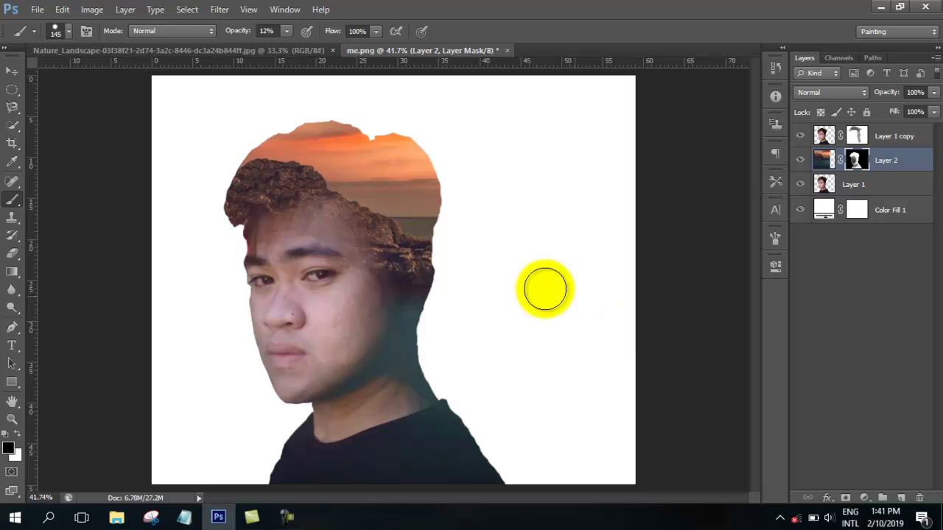
{"action": "left_click_drag", "start_coordinate": [331, 206], "coordinate": [349, 138]}
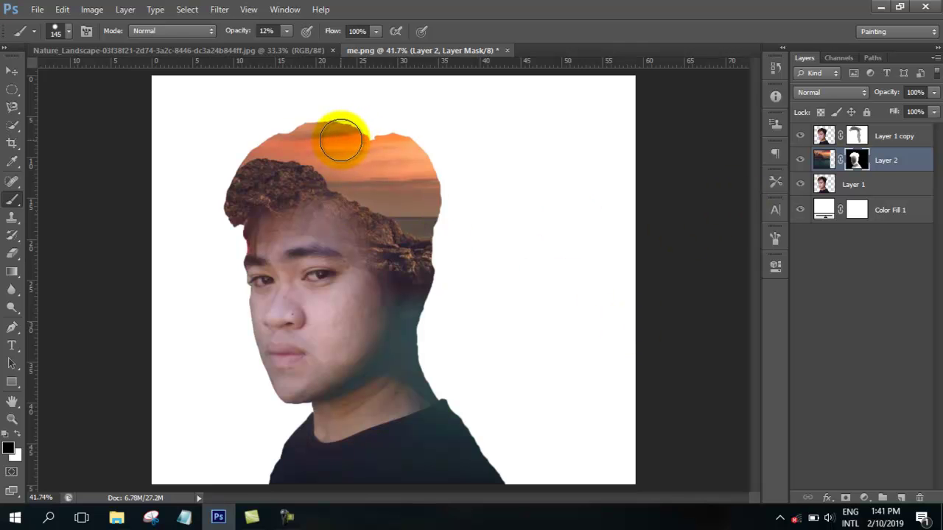
Set the Color Fill 1 backdrop to tan-orange #cb865f sampled from the sunset sky above the head
{"action": "double_click", "coordinate": [828, 212]}
{"action": "left_click", "coordinate": [346, 143]}
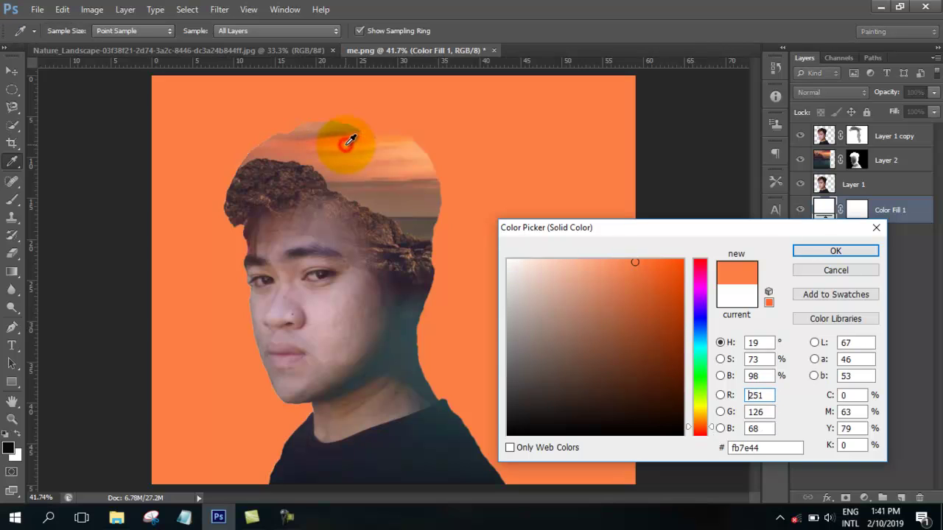
{"action": "left_click", "coordinate": [336, 124]}
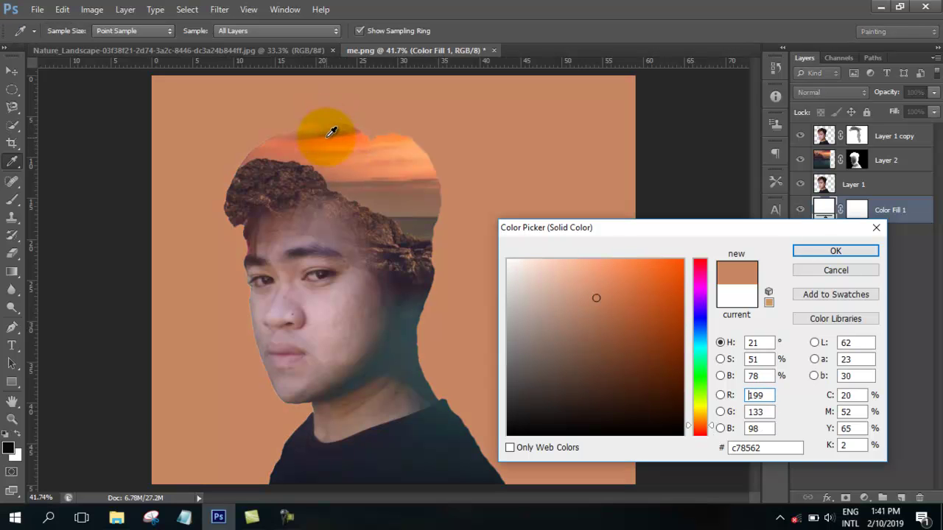
{"action": "left_click", "coordinate": [329, 128]}
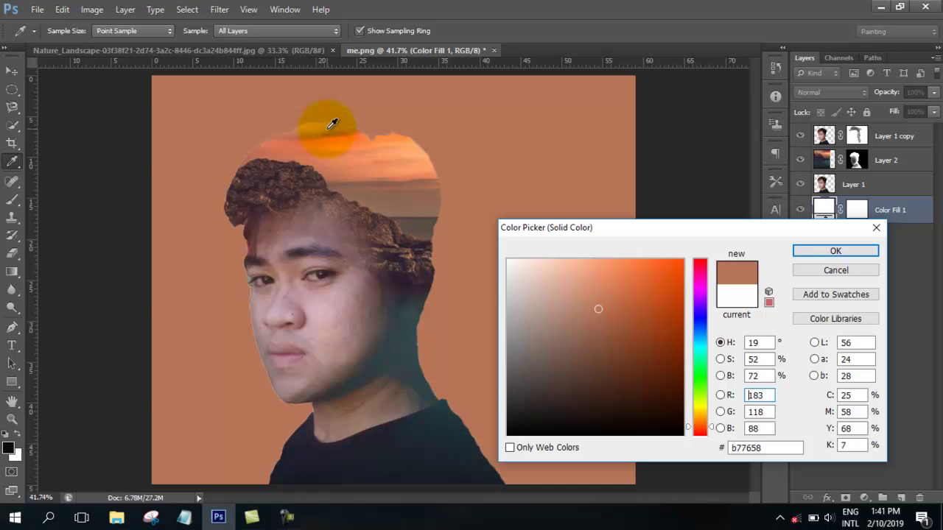
{"action": "left_click", "coordinate": [324, 122]}
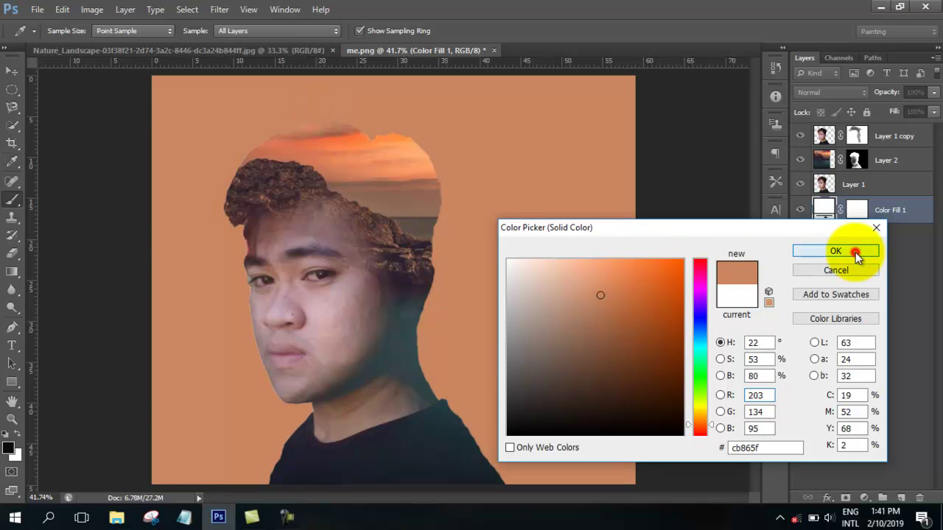
{"action": "left_click", "coordinate": [847, 251]}
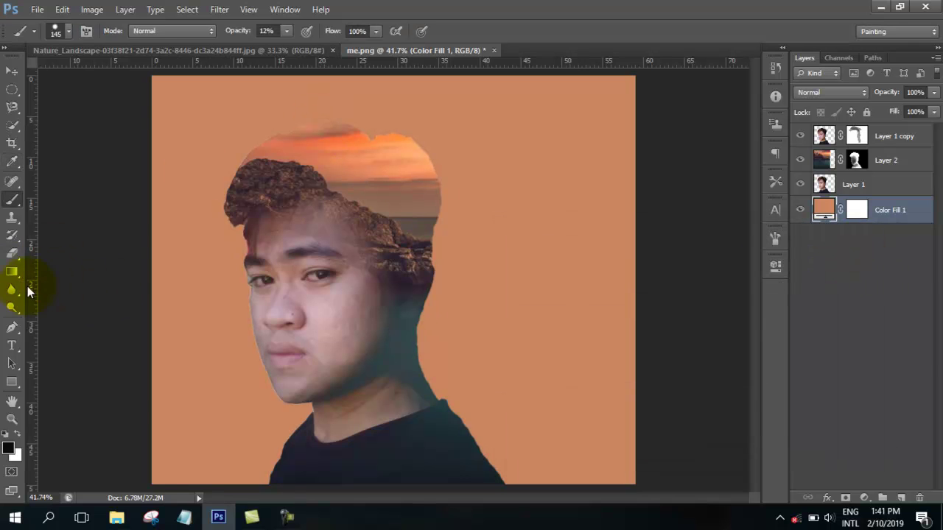
Erase the reddish fringe above and right of the head on Layer 1
{"action": "left_click", "coordinate": [12, 254]}
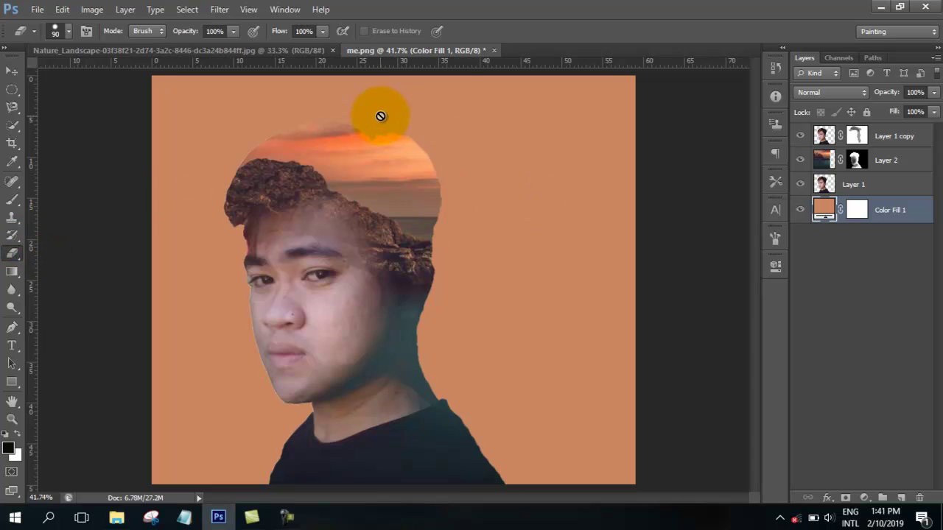
{"action": "left_click", "coordinate": [826, 169]}
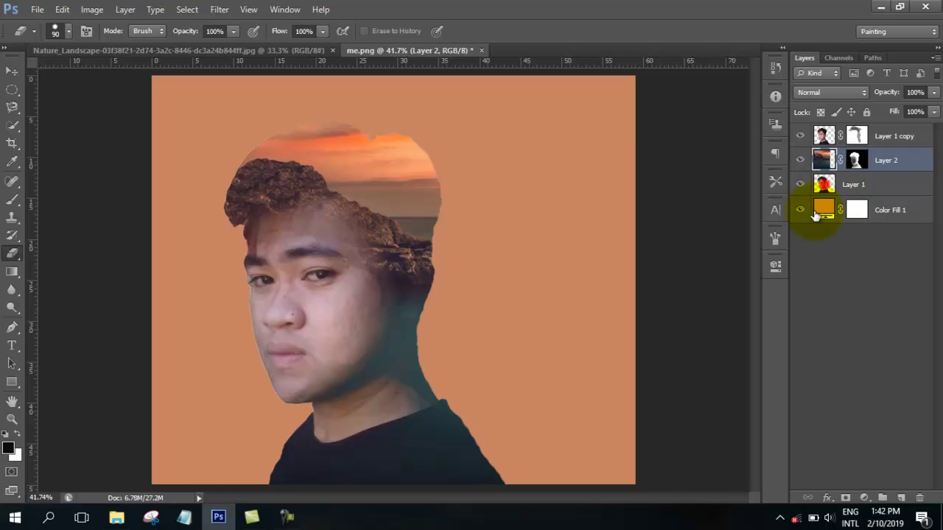
{"action": "left_click", "coordinate": [826, 185]}
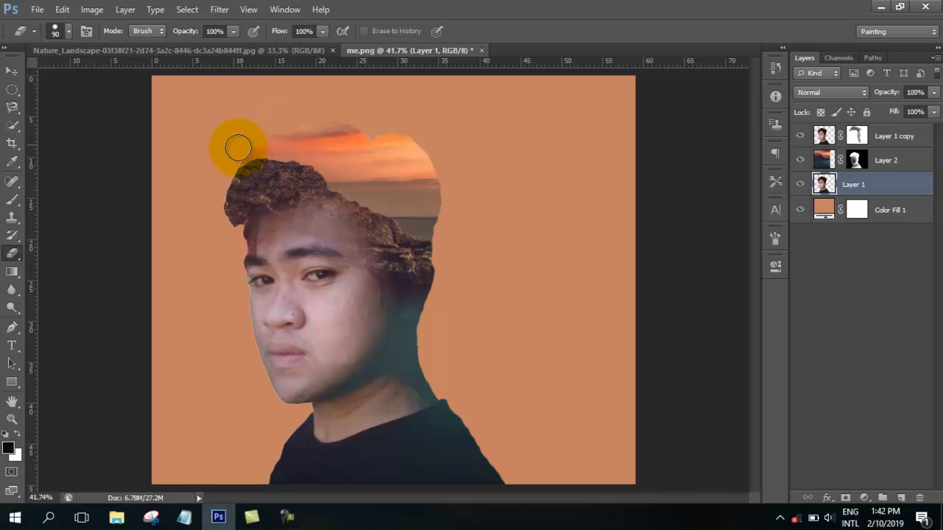
{"action": "left_click_drag", "start_coordinate": [417, 133], "coordinate": [438, 154]}
{"action": "mouse_move", "coordinate": [452, 200]}
{"action": "left_mouse_down"}
{"action": "mouse_move", "coordinate": [503, 228]}
{"action": "mouse_move", "coordinate": [688, 289]}
{"action": "left_mouse_up"}
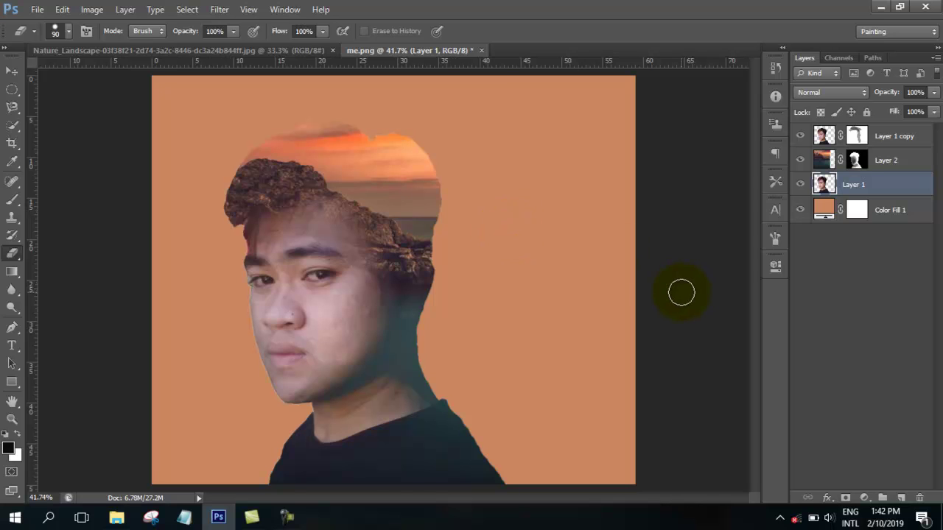
Stop the screen recording from the recorder's control window
{"action": "left_click", "coordinate": [287, 519]}
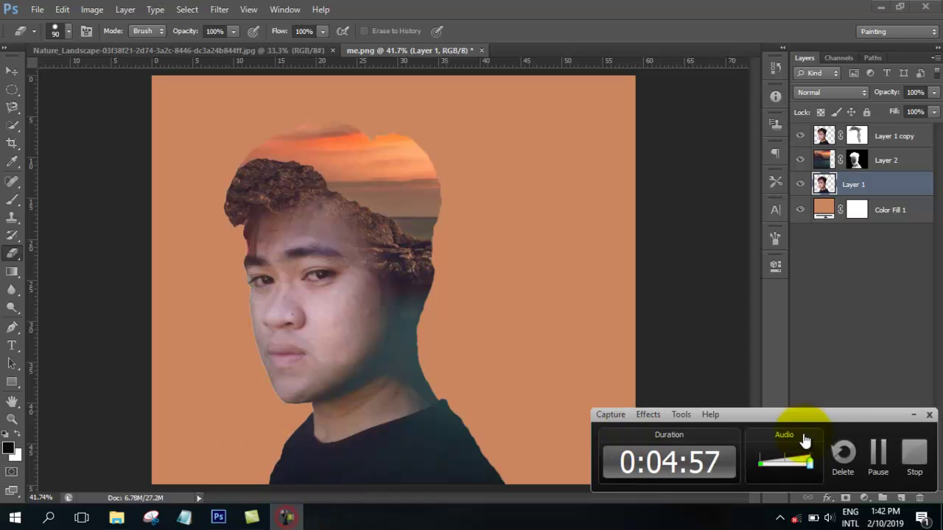
{"action": "left_click", "coordinate": [914, 453]}
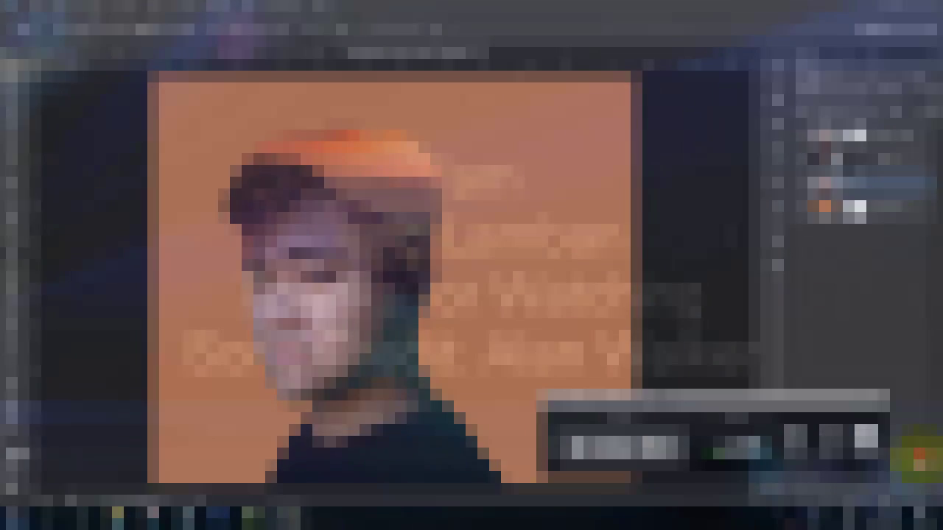